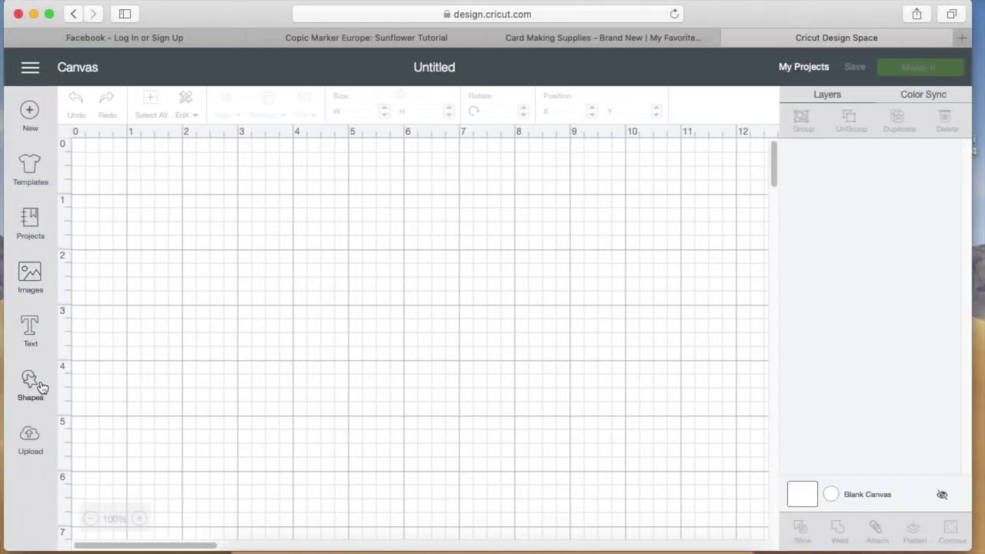
Add a square and resize it, unlocked, to 5.25 in wide by 4 in high.
click(31, 383)
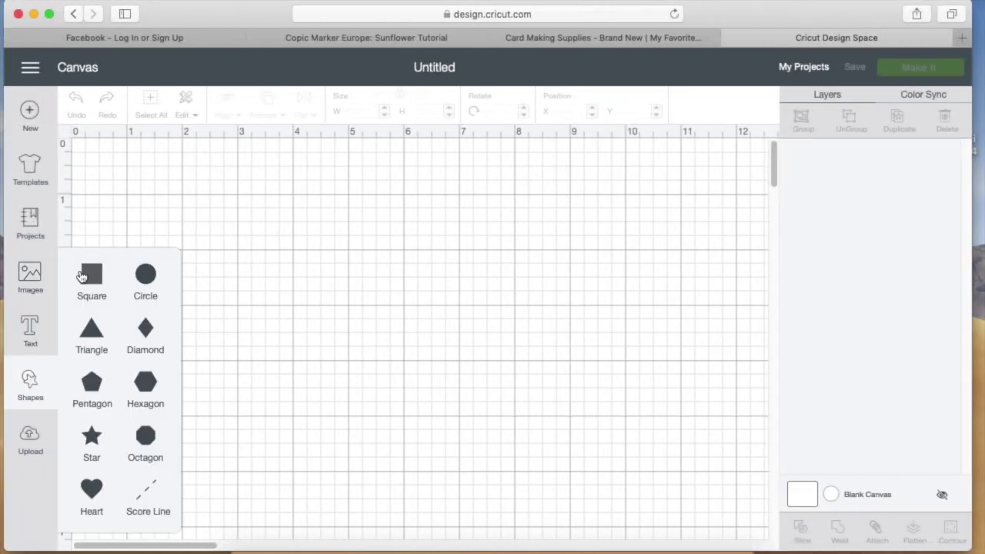
click(91, 278)
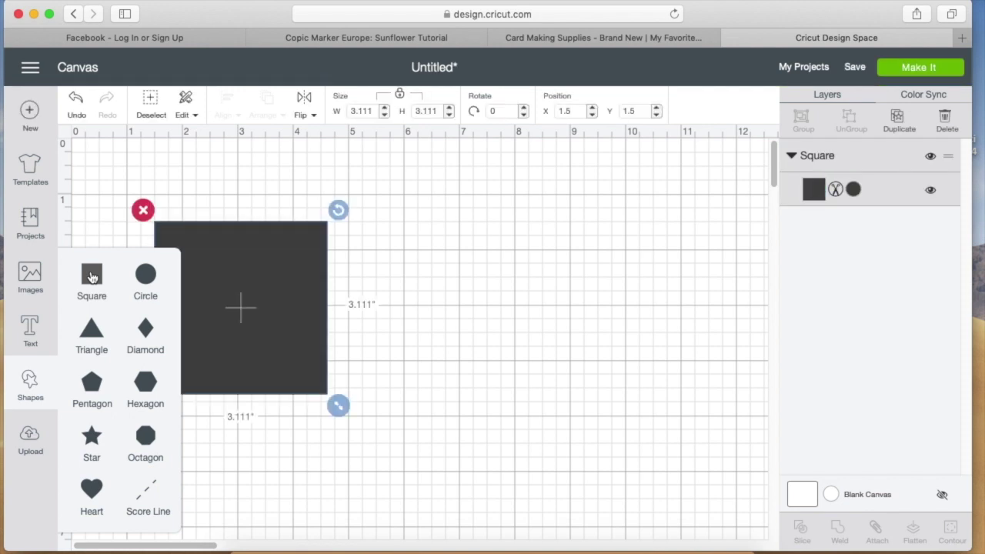
click(247, 258)
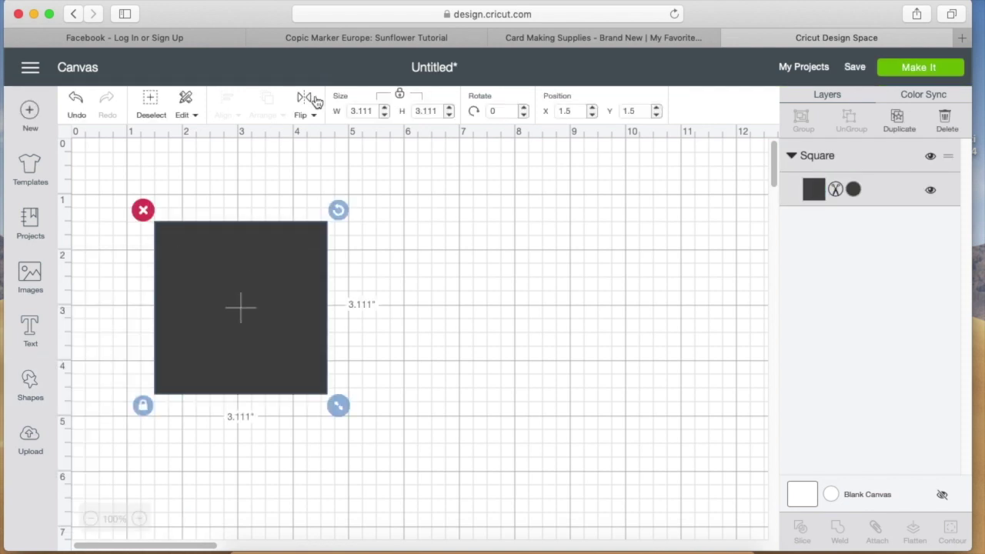
click(399, 95)
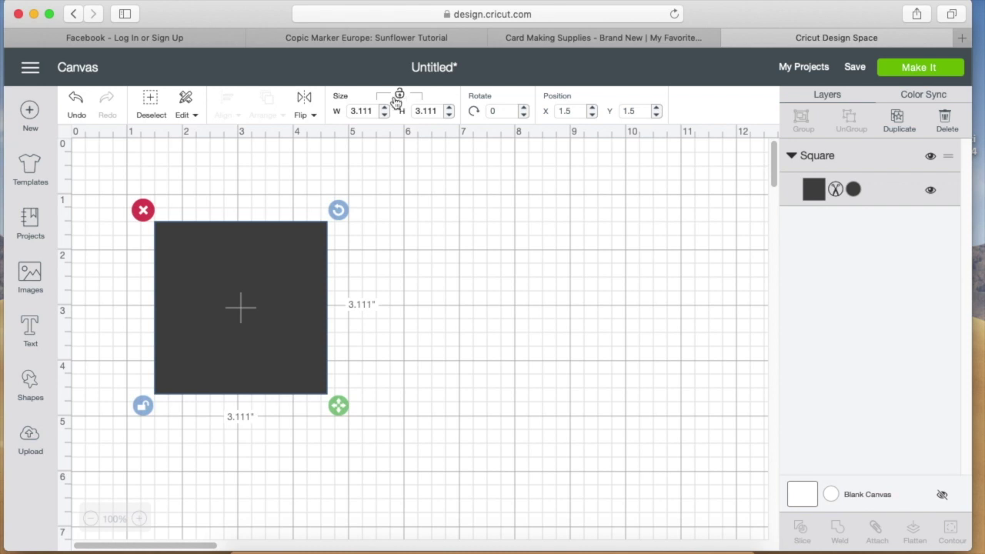
drag(378, 110, 347, 110)
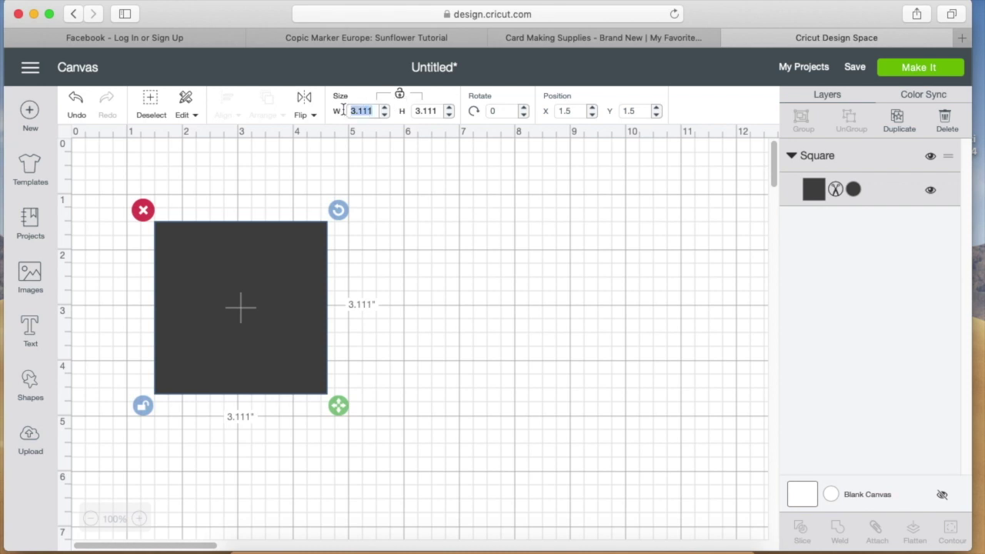
text(5.25)
key(Return)
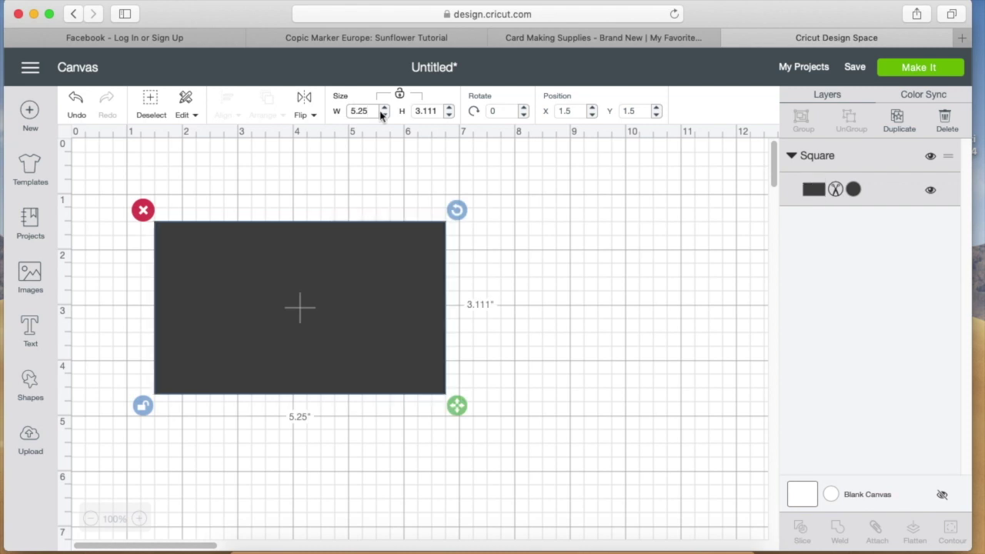
drag(438, 111, 412, 112)
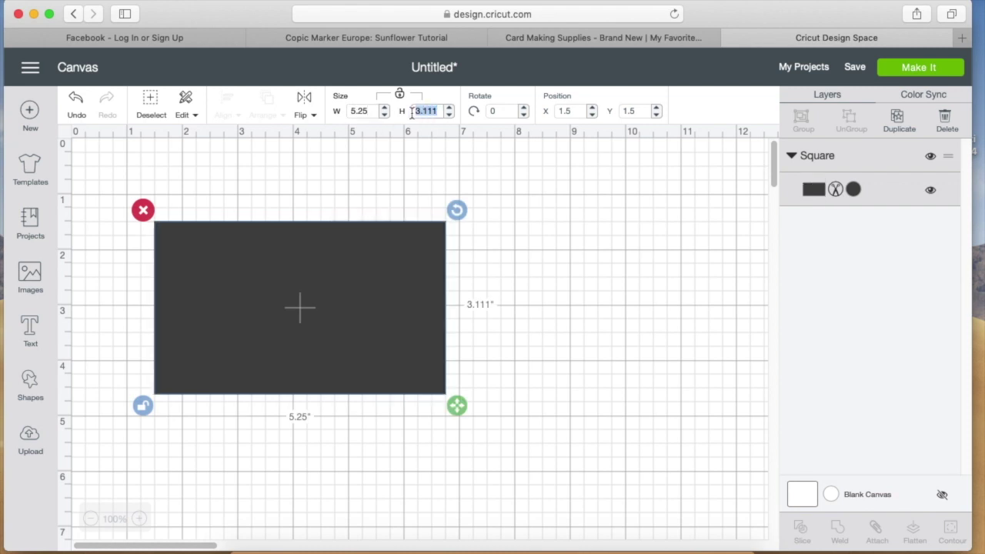
text(4)
key(Return)
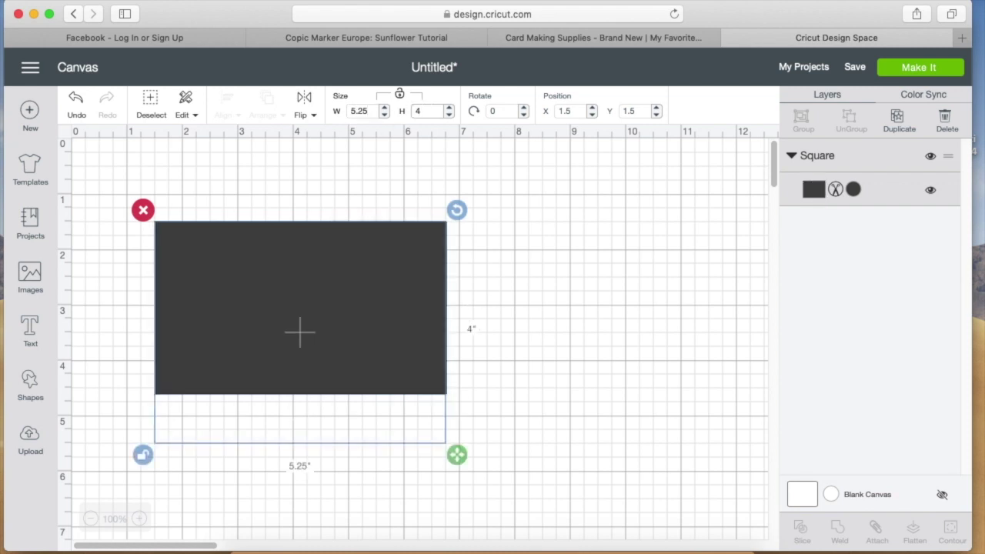
Move the rectangle toward the top-left of the canvas and colour it Gray.
drag(266, 309, 261, 251)
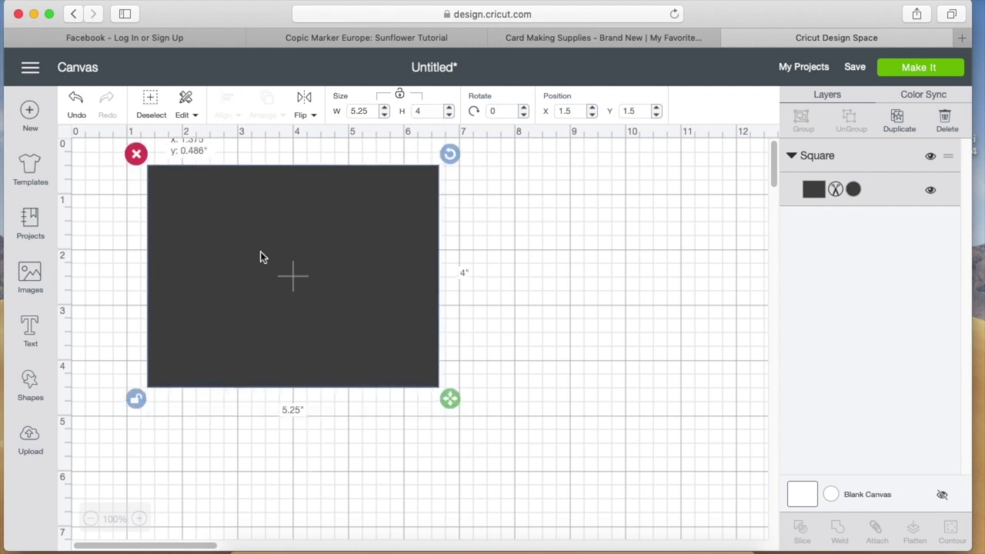
click(856, 190)
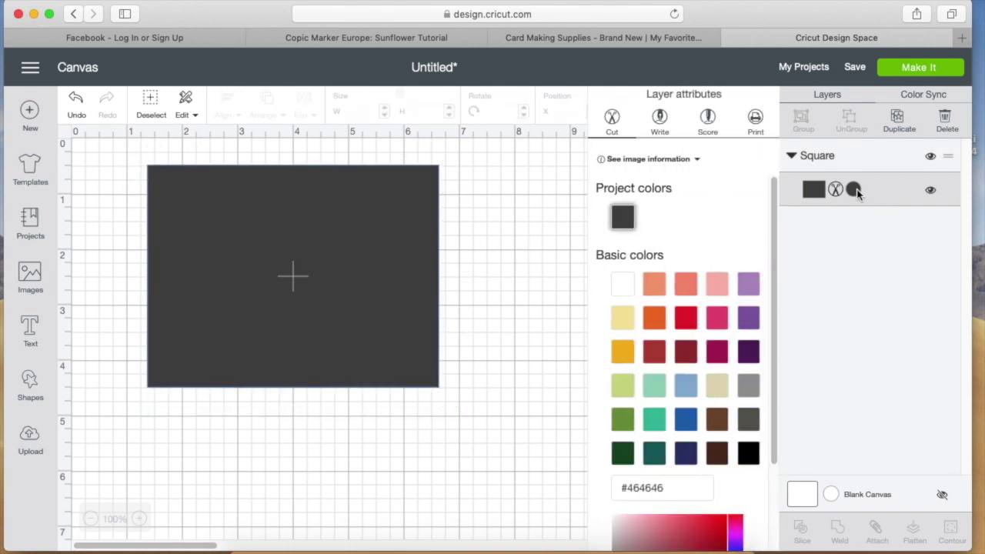
click(749, 386)
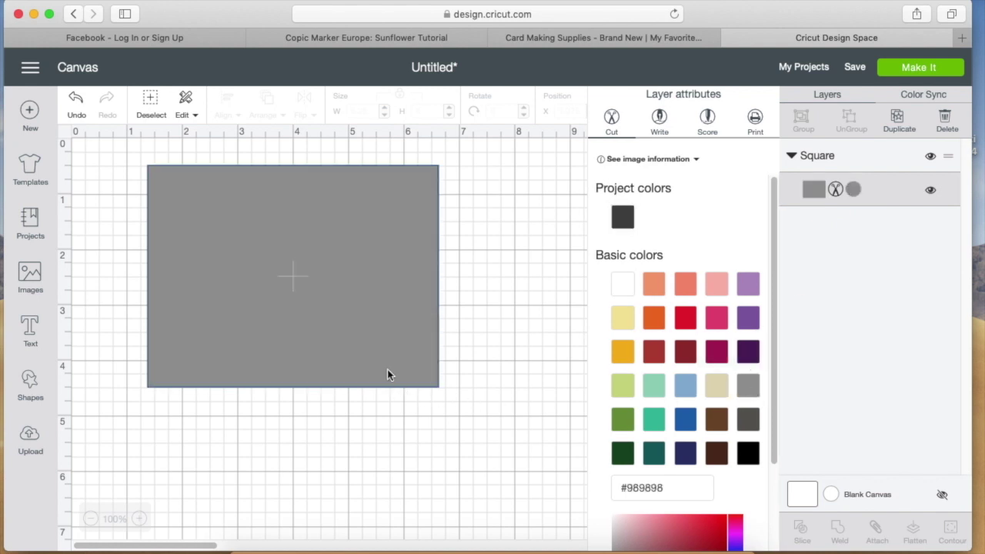
click(253, 452)
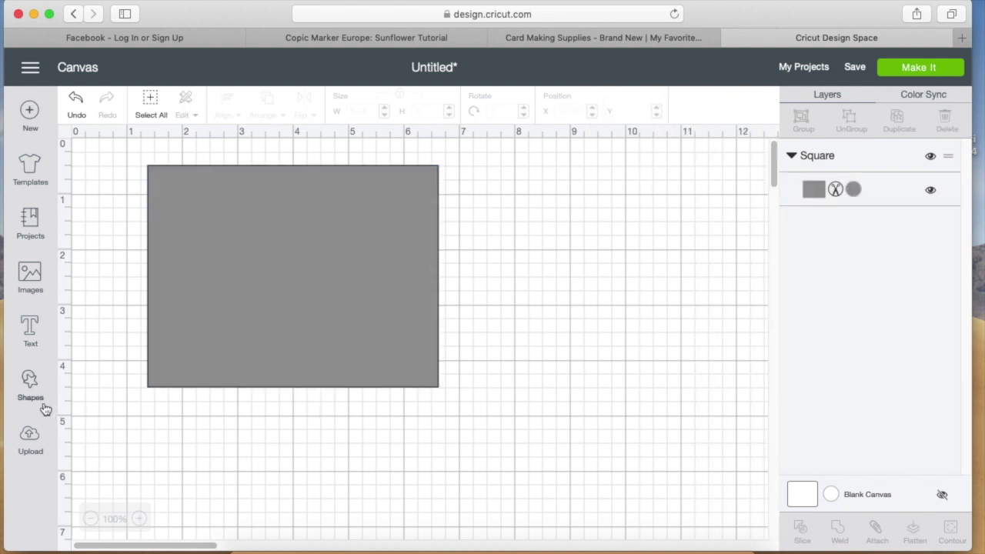
Add a text box below the rectangle using the system font Hiragino Kaku Gothic Std.
click(30, 331)
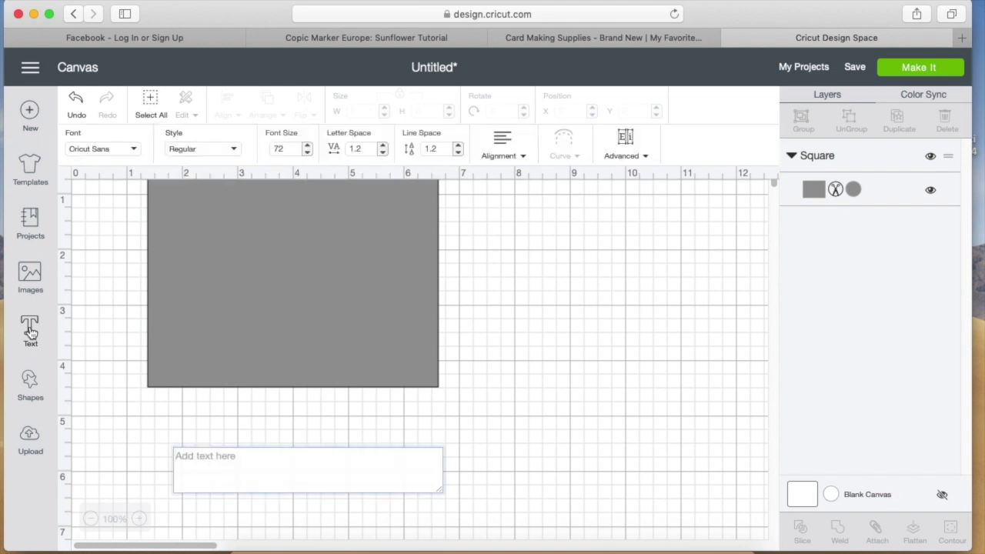
click(134, 151)
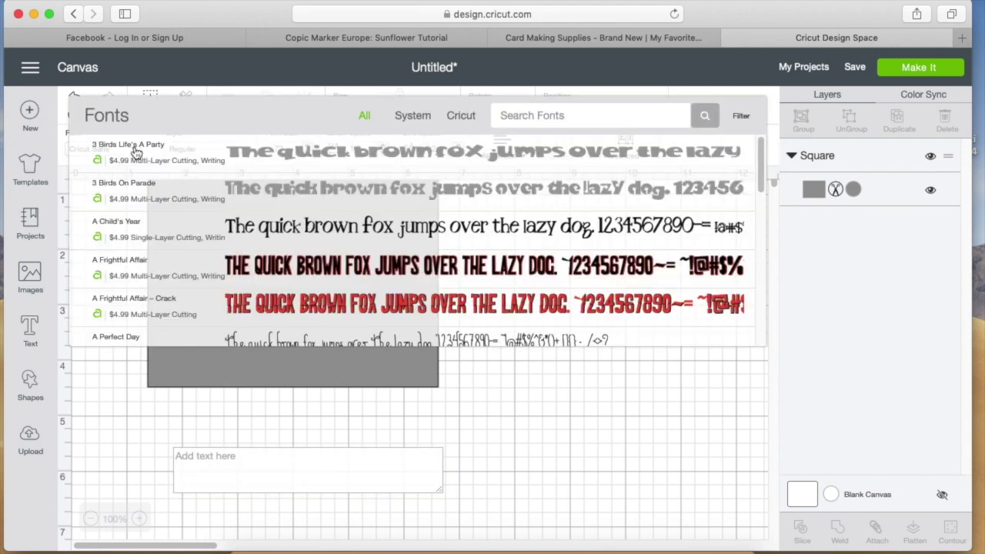
click(408, 117)
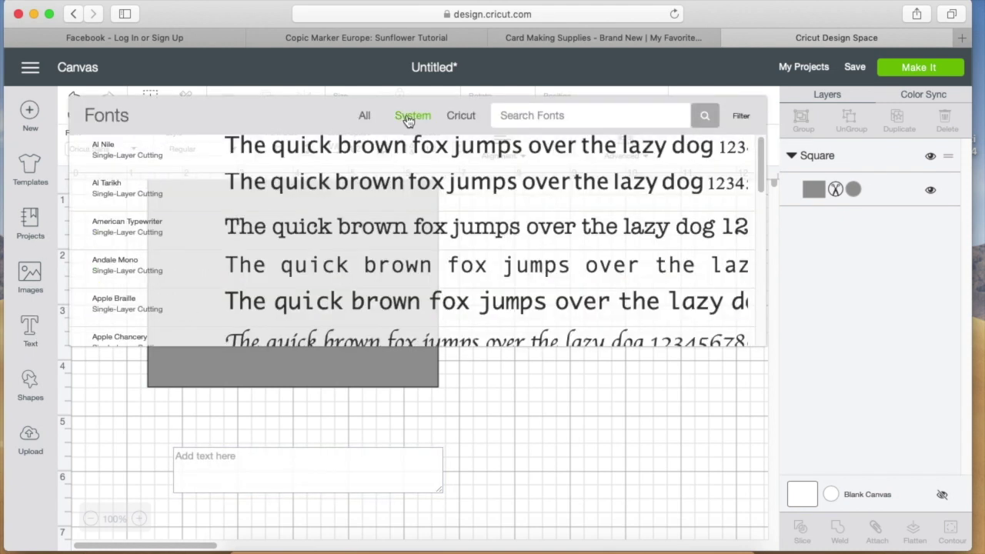
scroll(112, 304, down, 10)
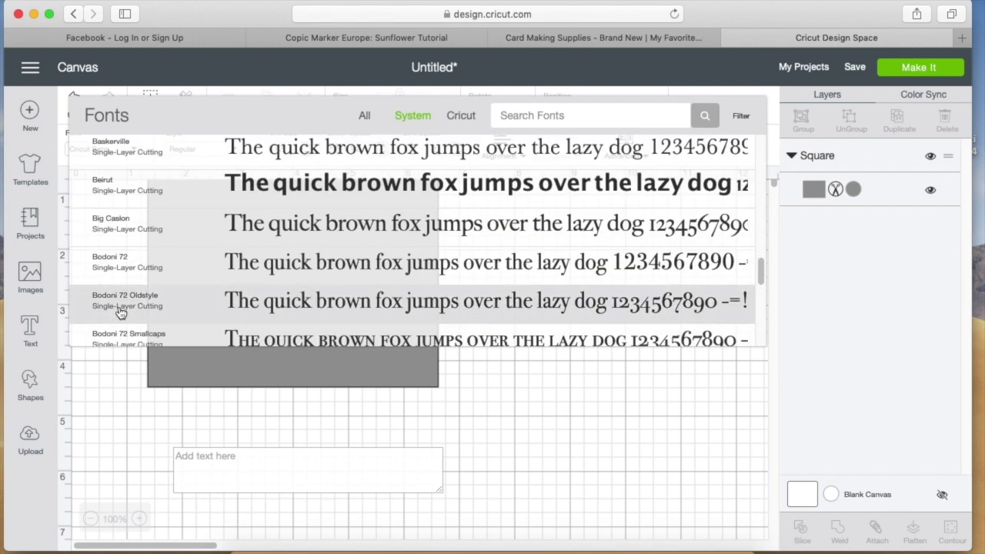
scroll(119, 312, down, 15)
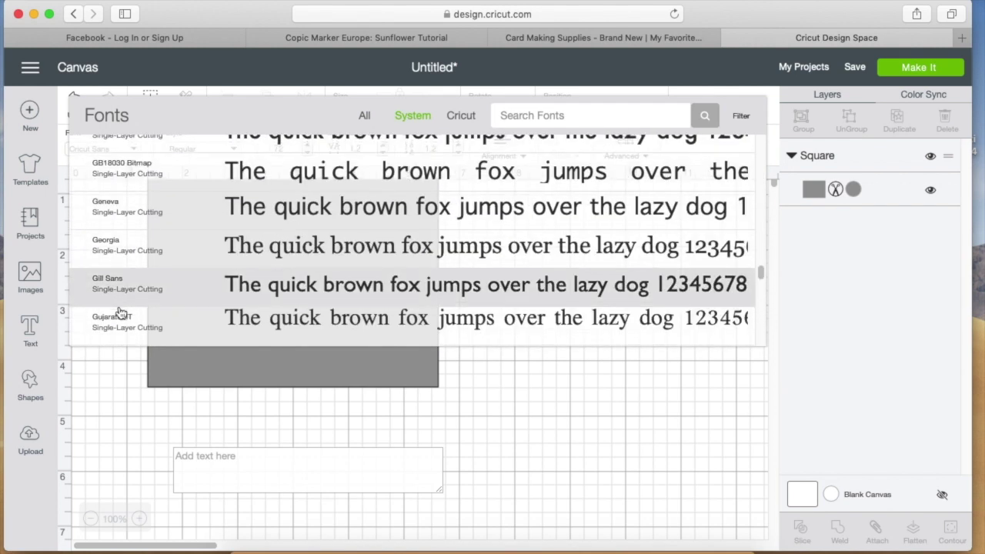
scroll(119, 312, down, 15)
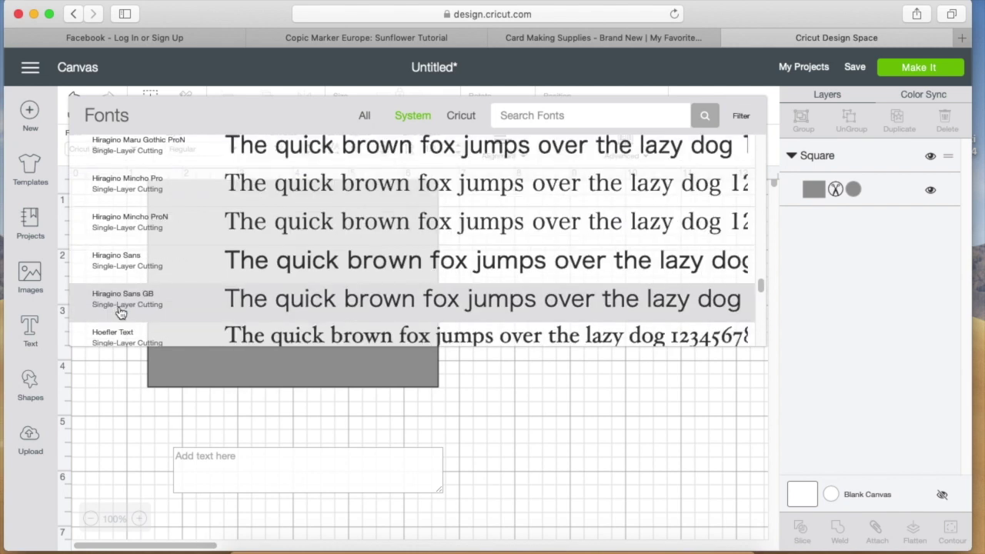
scroll(119, 312, up, 3)
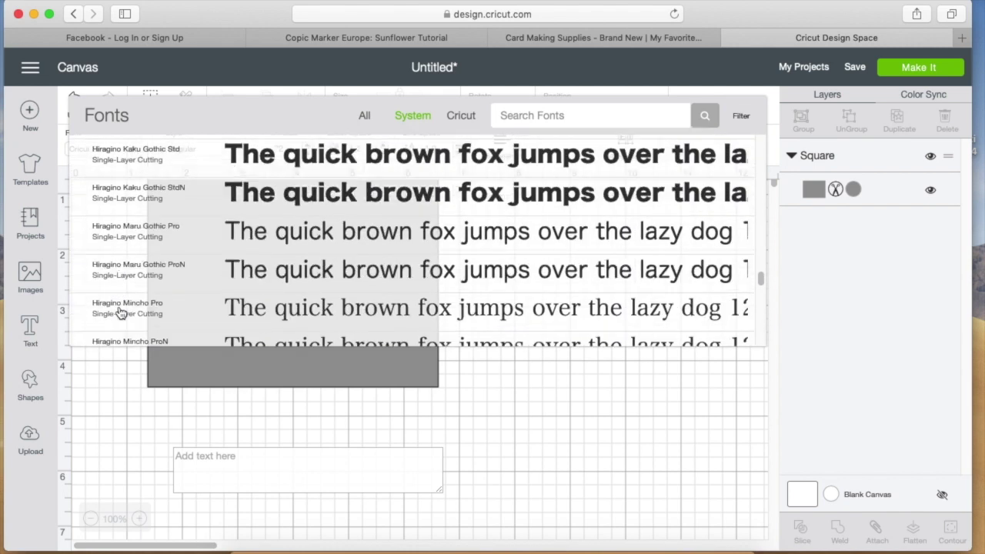
click(151, 160)
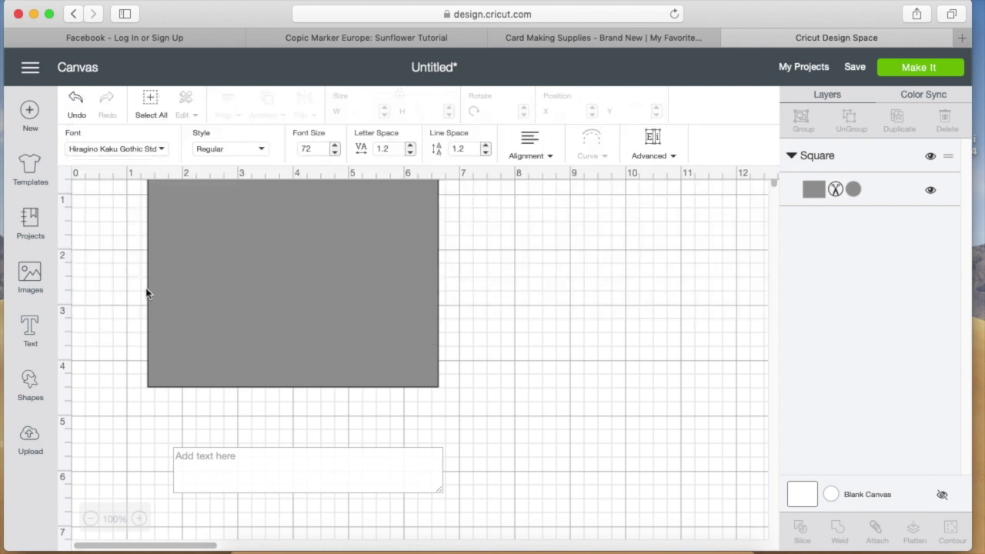
click(201, 454)
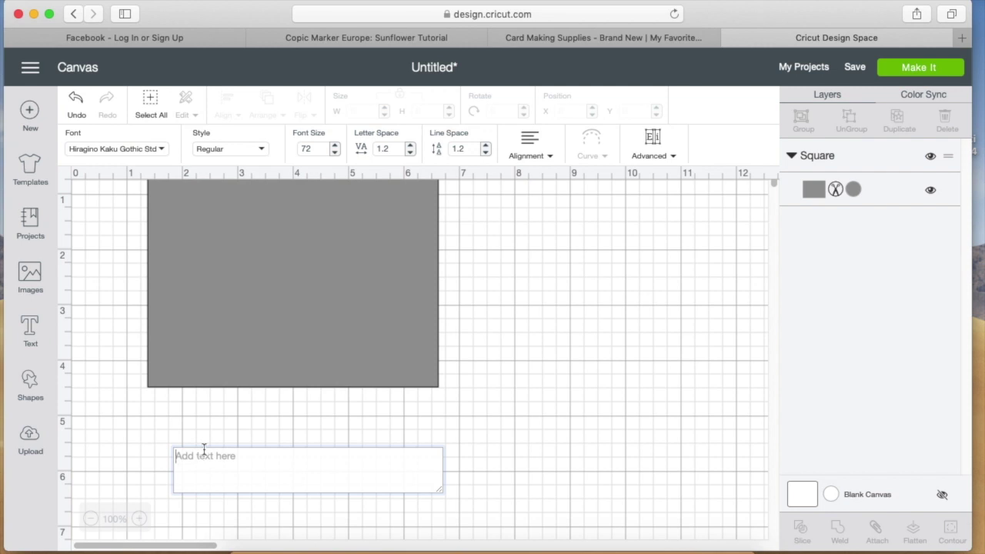
Type JOY, move it onto the gray square and enlarge it.
text(JOY)
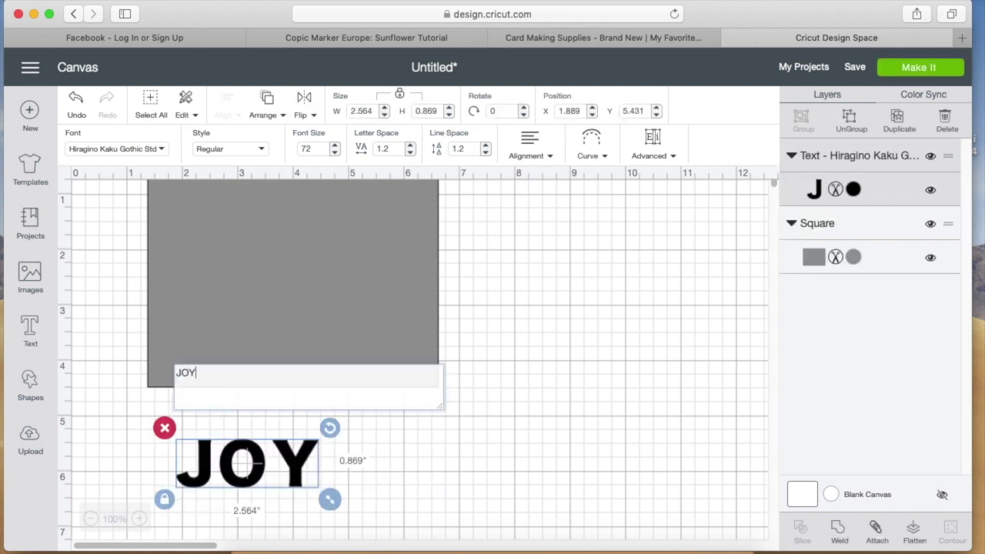
click(399, 484)
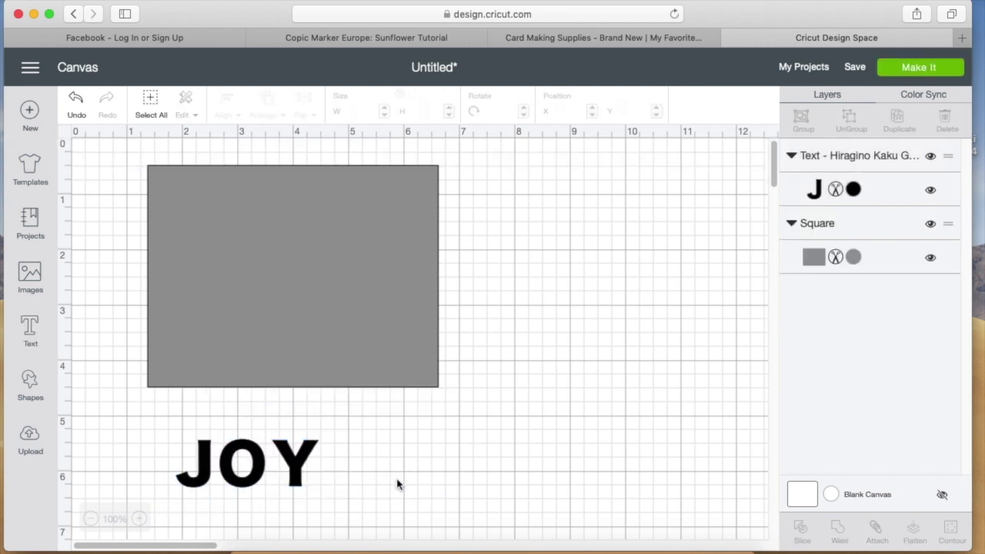
click(267, 471)
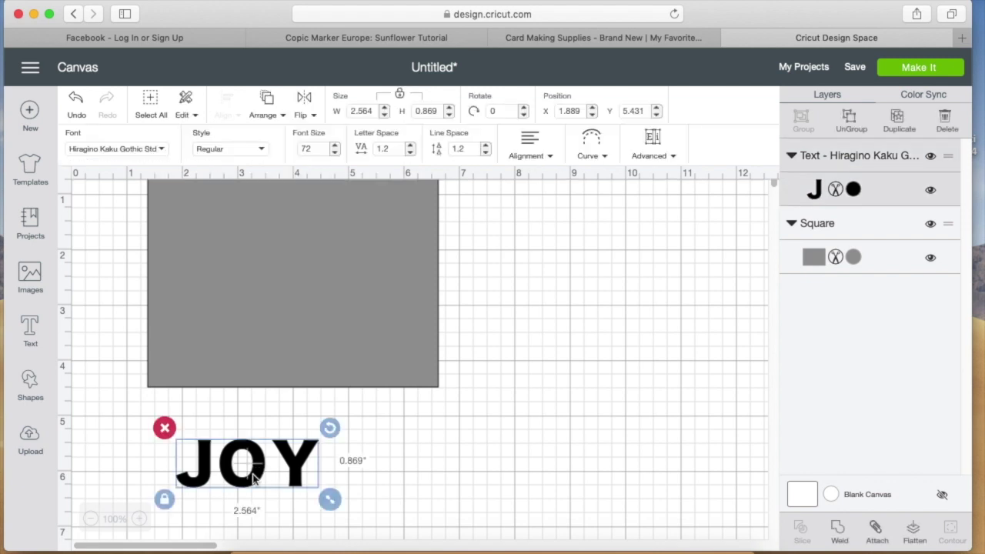
drag(254, 477, 283, 287)
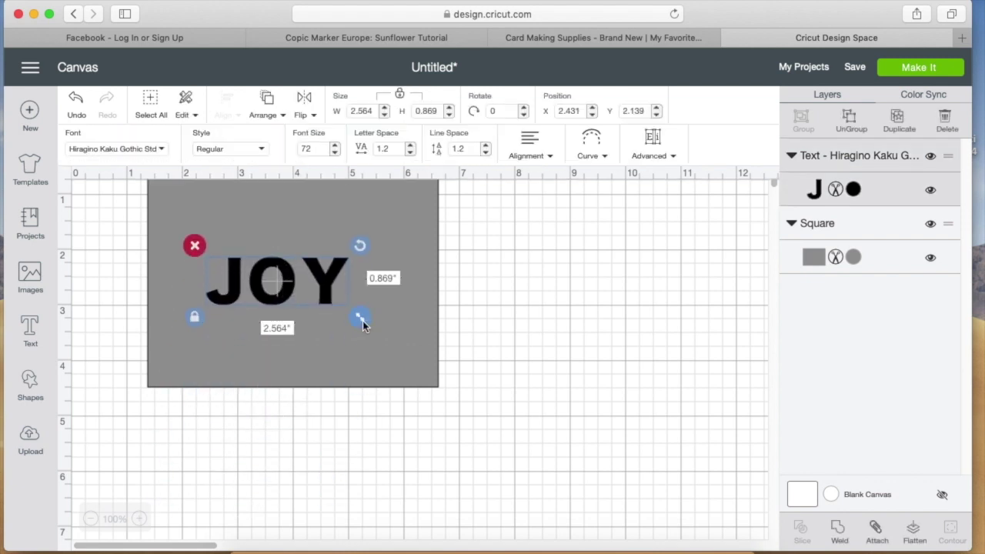
drag(363, 321, 404, 332)
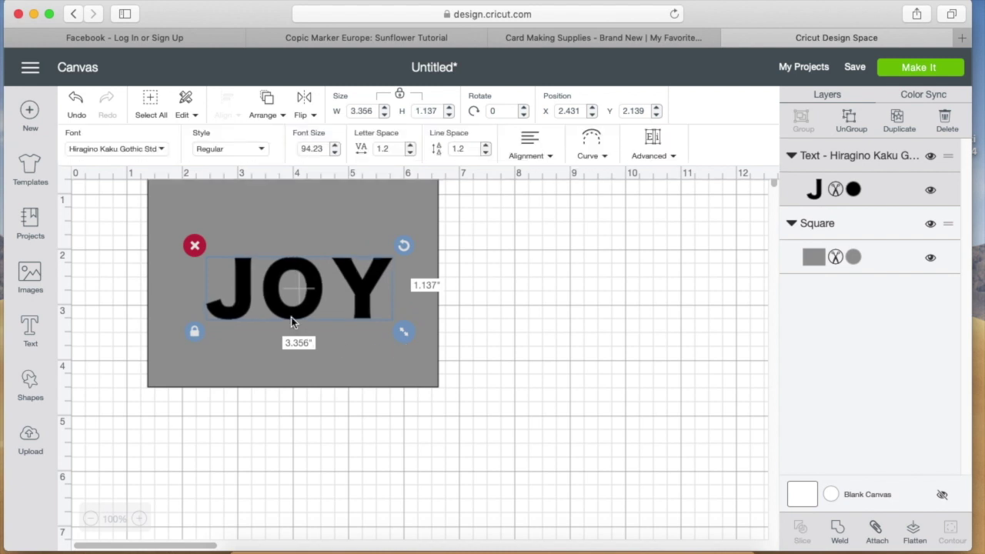
drag(292, 322, 276, 303)
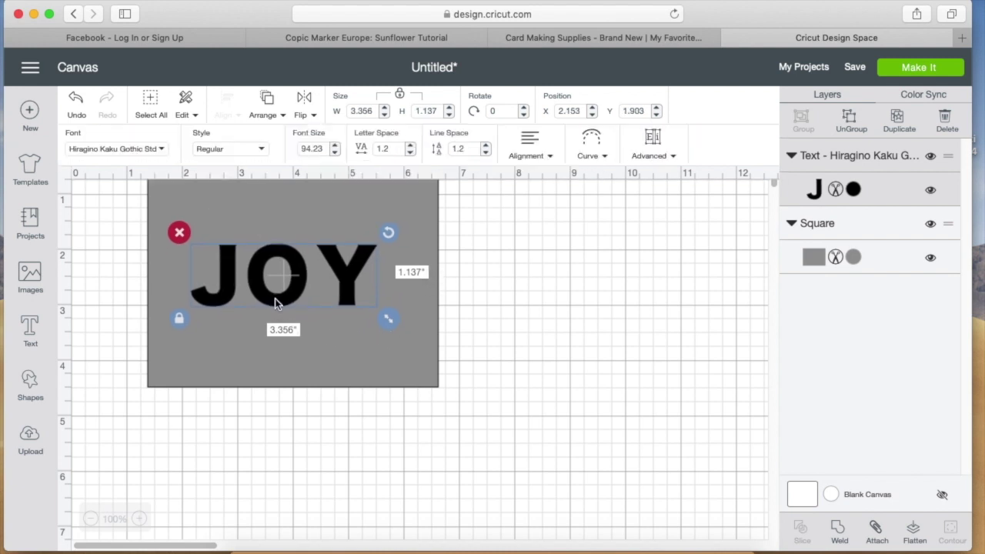
Move the panel down about 0.7 in, enlarge JOY to about 3.6 in wide, and ungroup it.
click(275, 369)
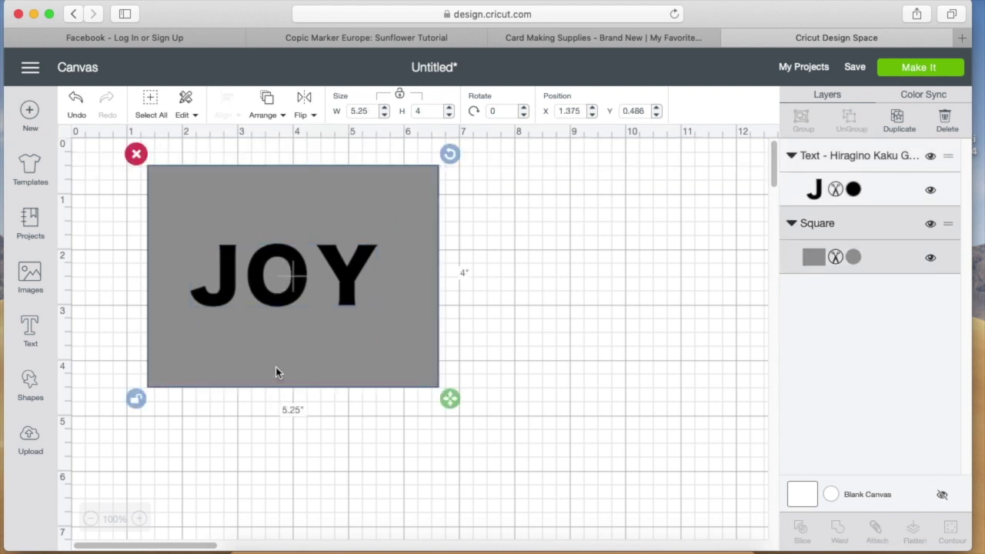
drag(275, 367, 271, 412)
click(279, 291)
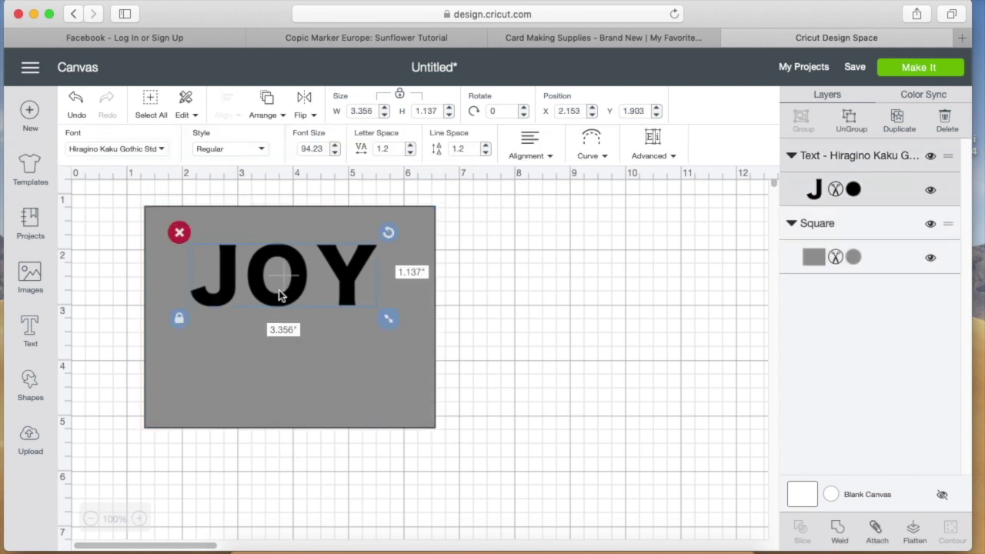
drag(280, 295, 285, 330)
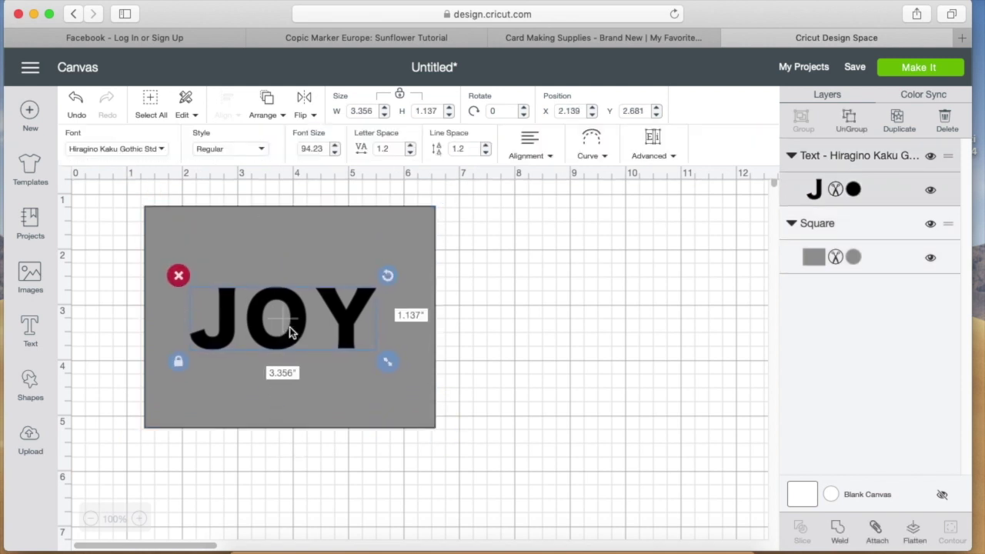
drag(387, 362, 401, 367)
drag(283, 343, 296, 337)
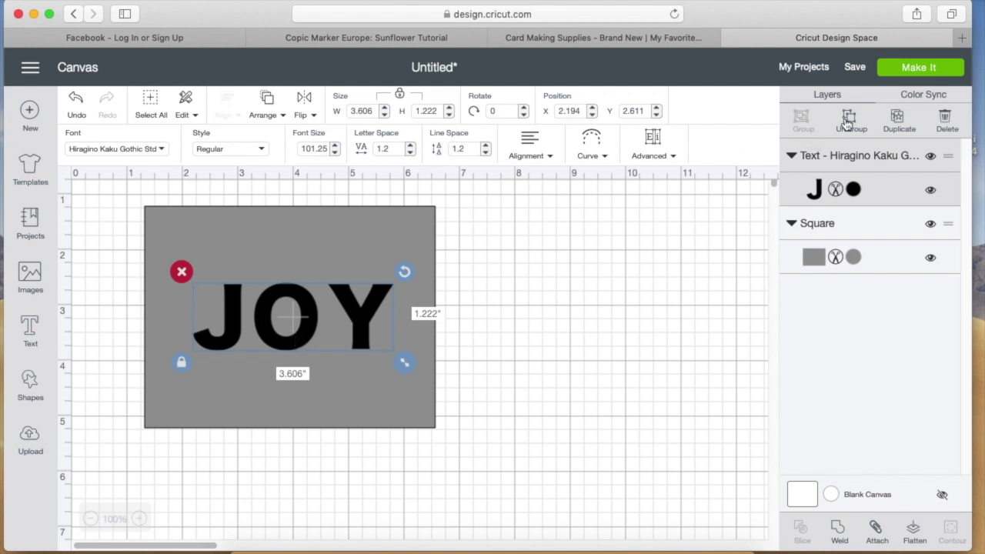
click(849, 120)
Undo the JOY split, enlarge JOY slightly, and ungroup it again.
click(305, 329)
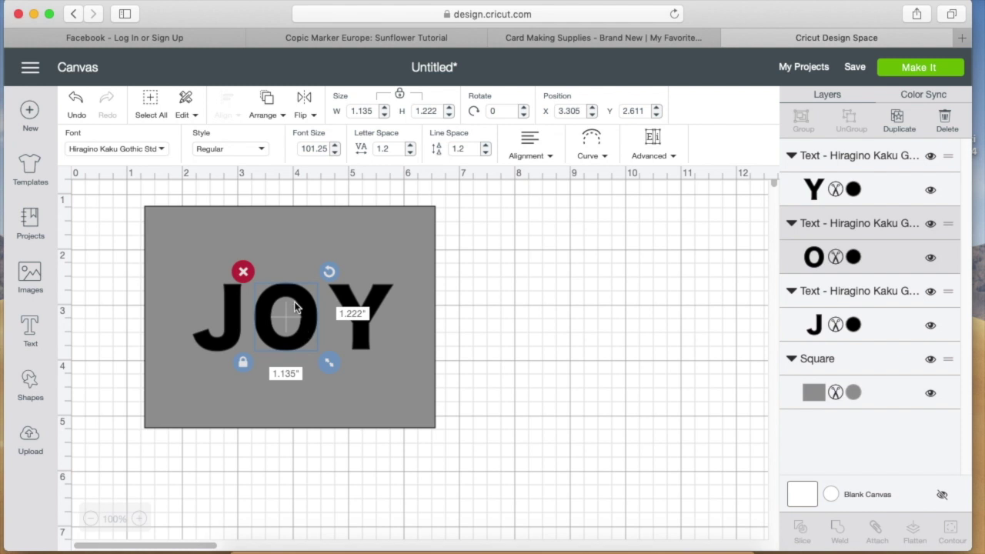
click(77, 102)
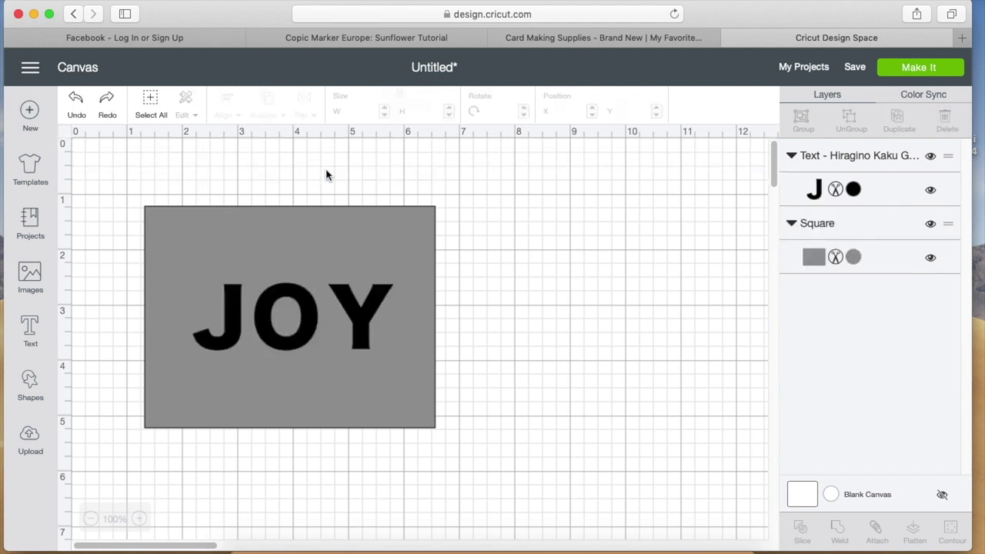
click(366, 322)
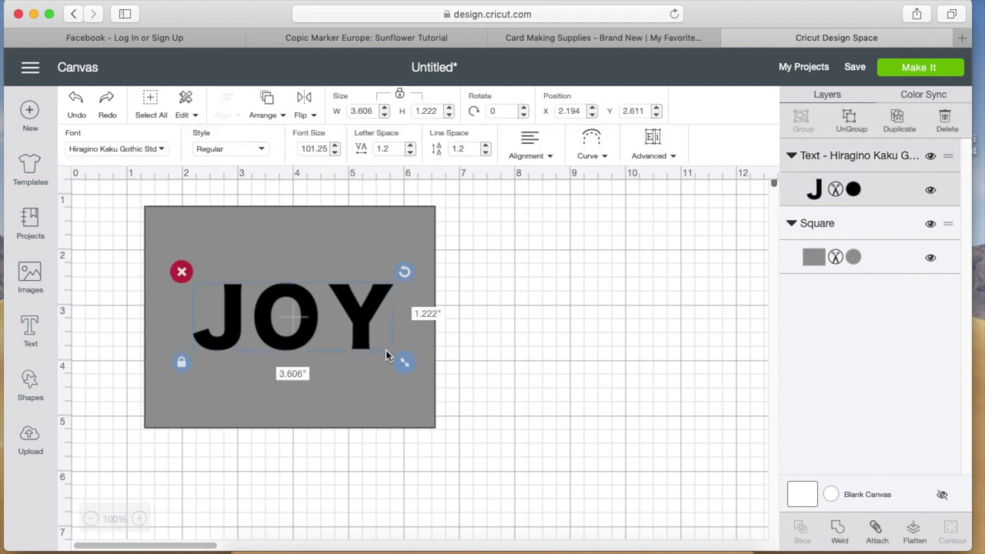
drag(407, 368, 411, 371)
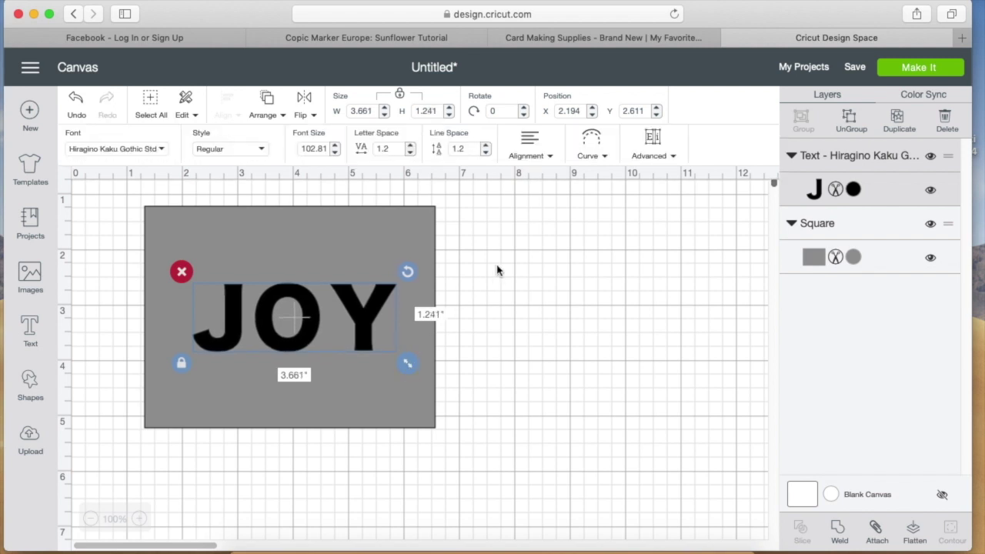
click(853, 121)
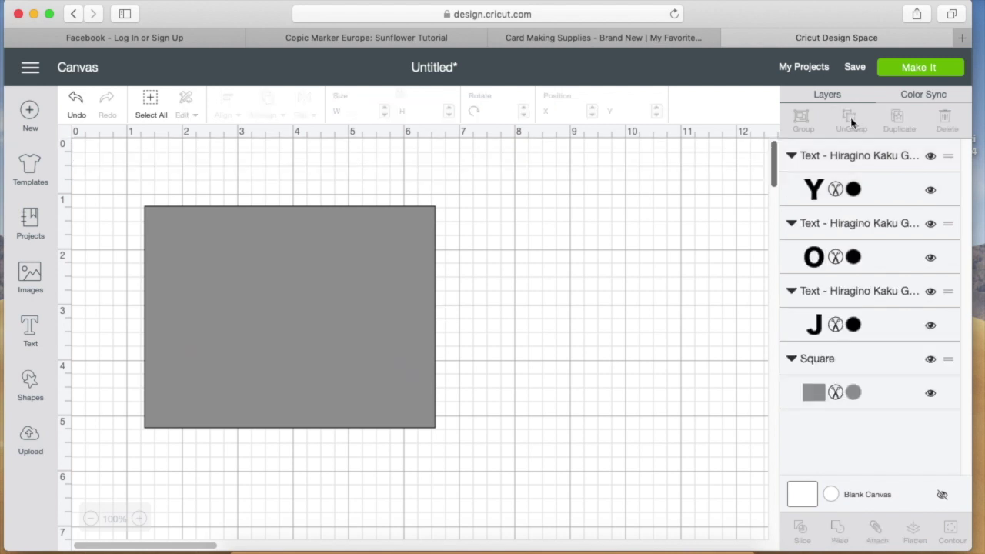
Undo again, enlarge JOY to 3.814 in wide, nudge it up-left, and split into J, O, Y.
click(313, 318)
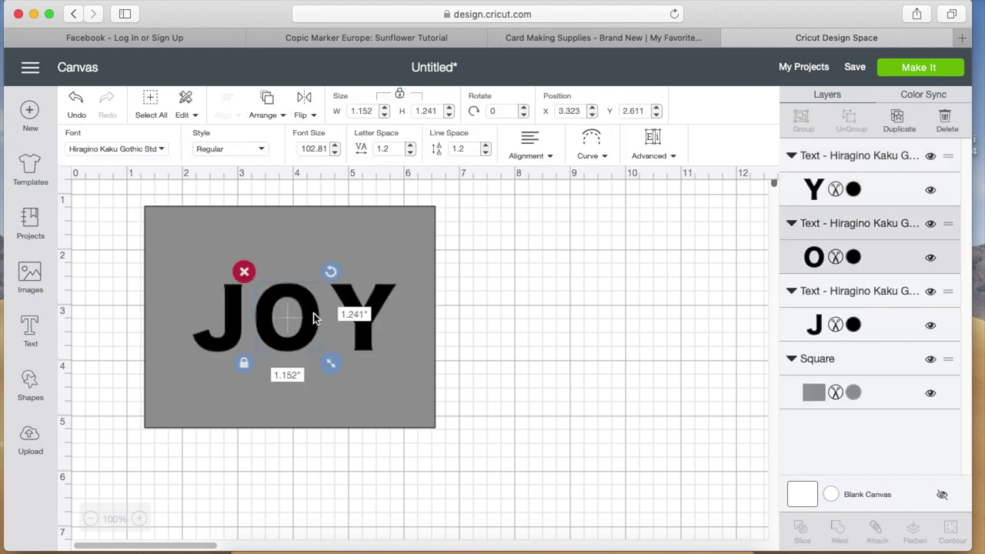
click(77, 108)
click(347, 323)
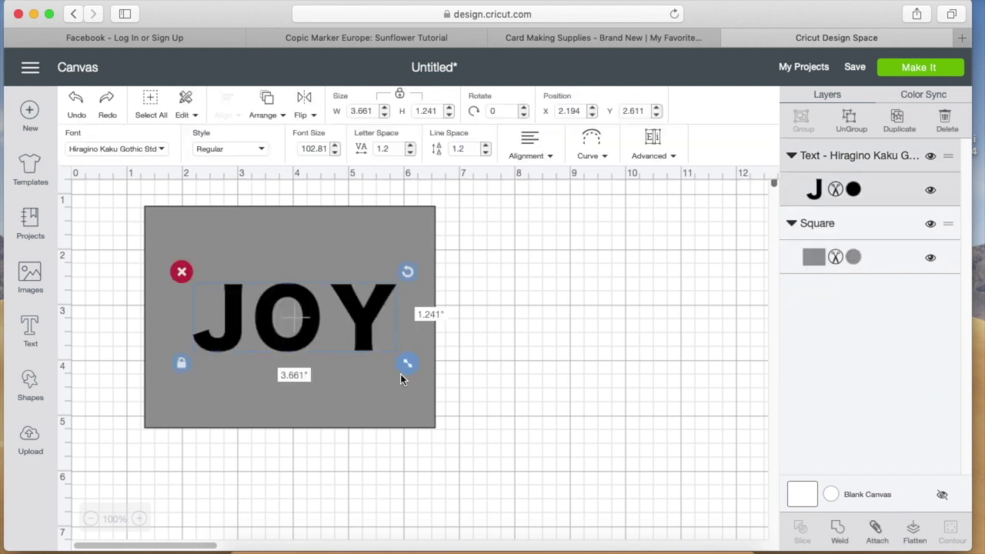
drag(410, 371, 415, 379)
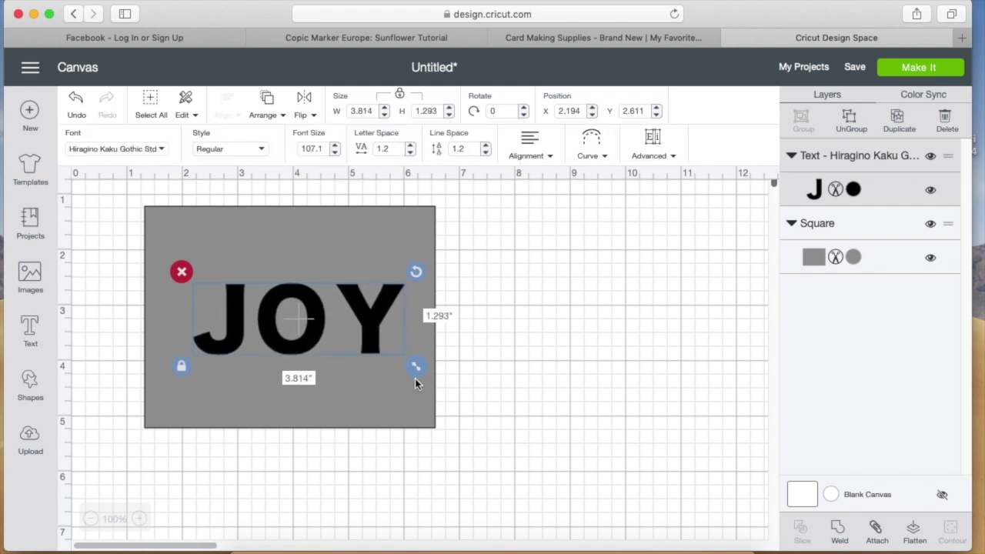
drag(297, 345, 292, 340)
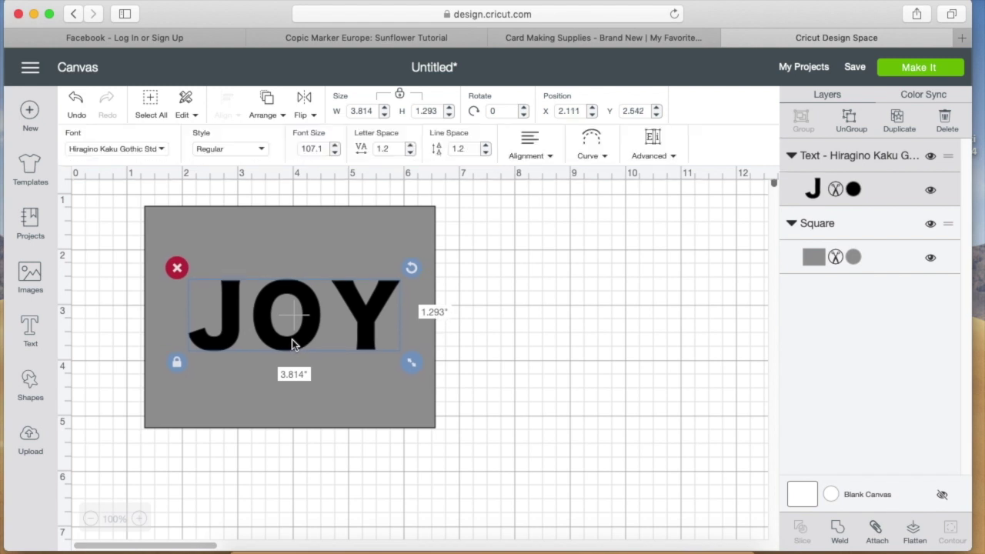
click(849, 124)
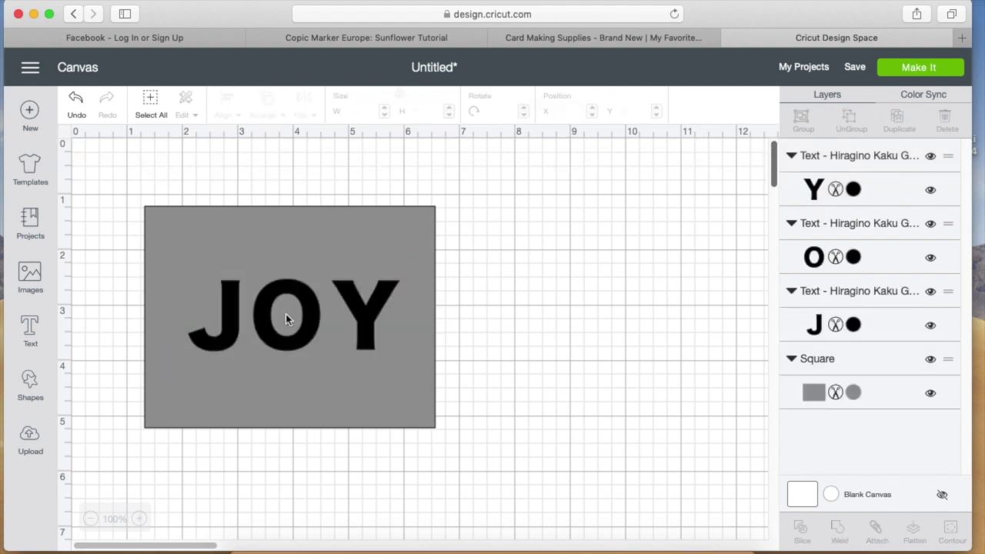
Delete the O and duplicate the J, moving the copy below the panel.
click(301, 325)
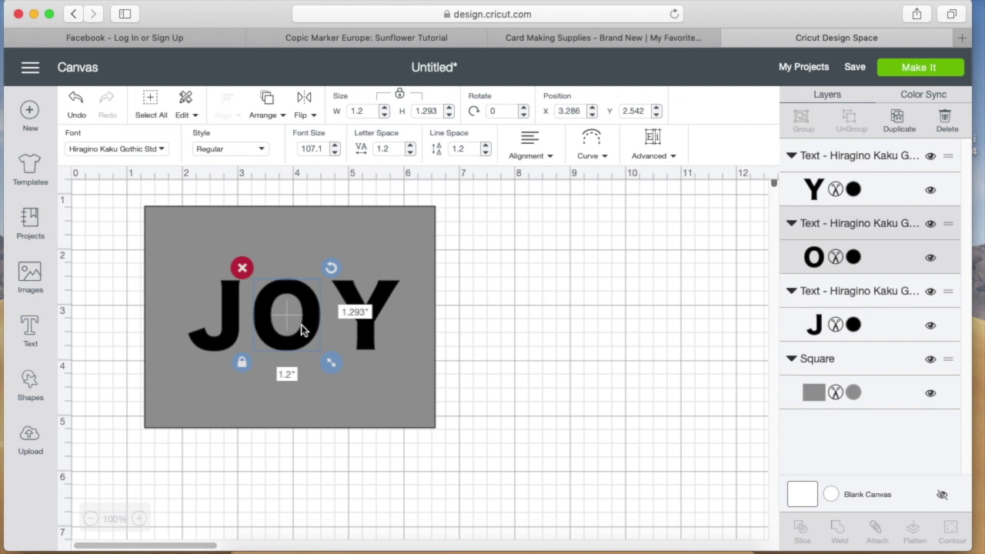
click(243, 268)
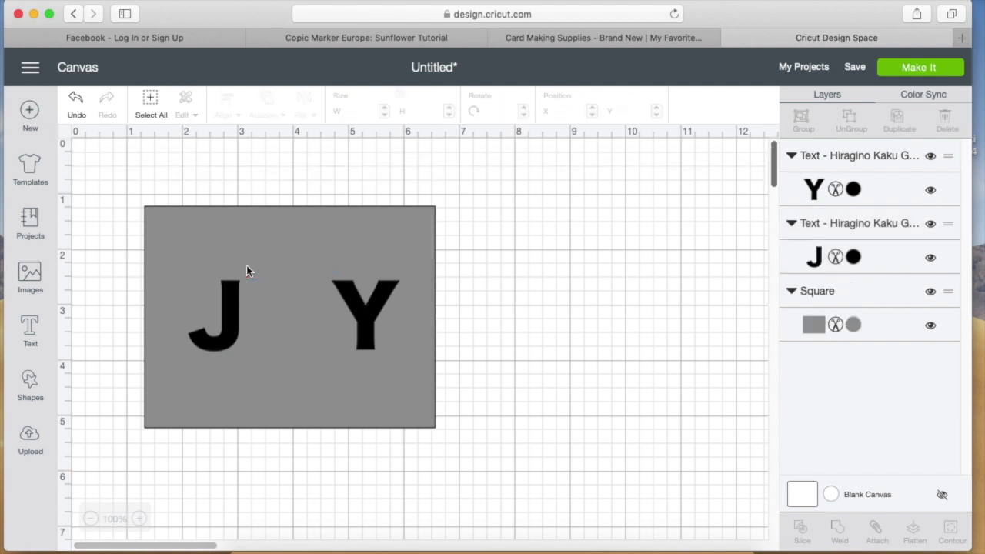
click(228, 304)
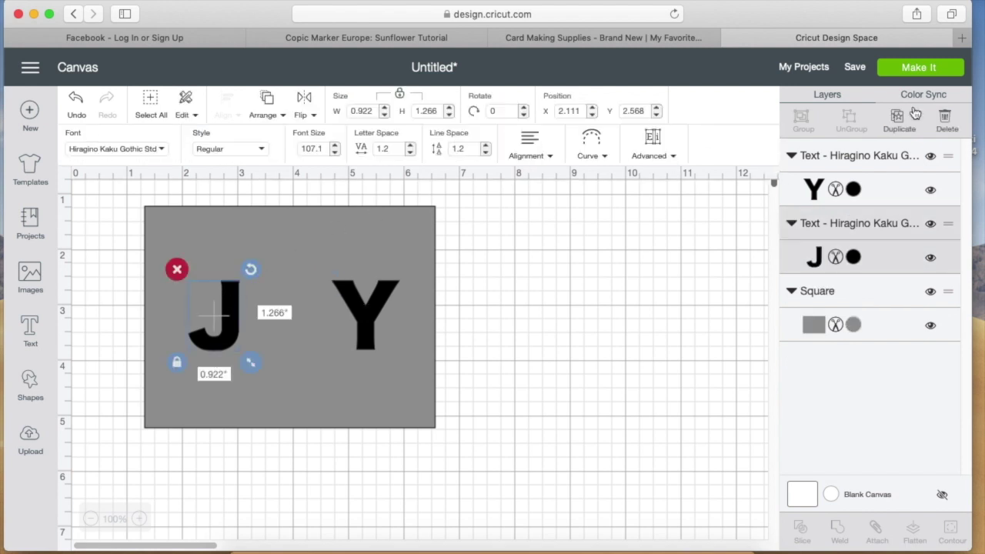
click(892, 123)
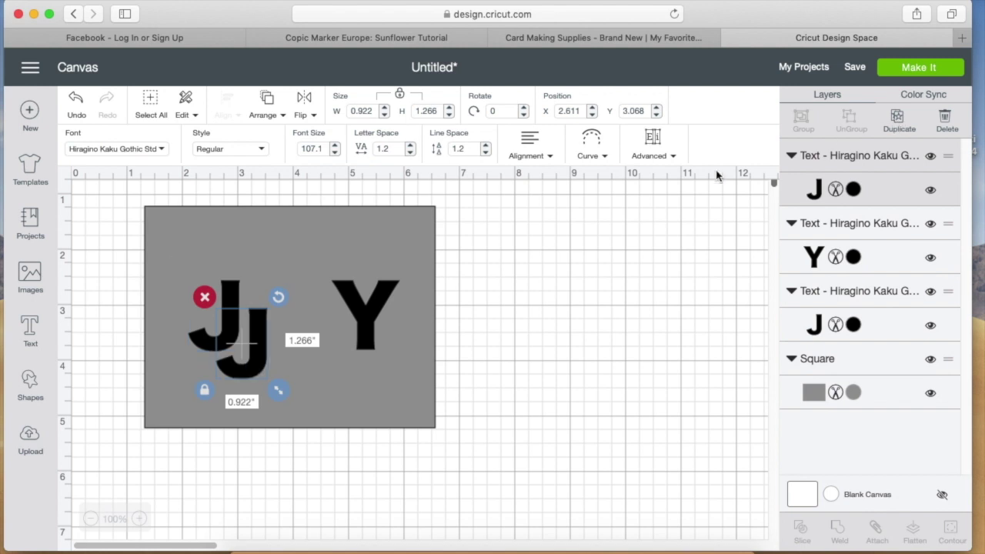
drag(254, 366, 195, 529)
Duplicate the Y beside the lower J, then nudge the panel's J right and Y left.
click(378, 310)
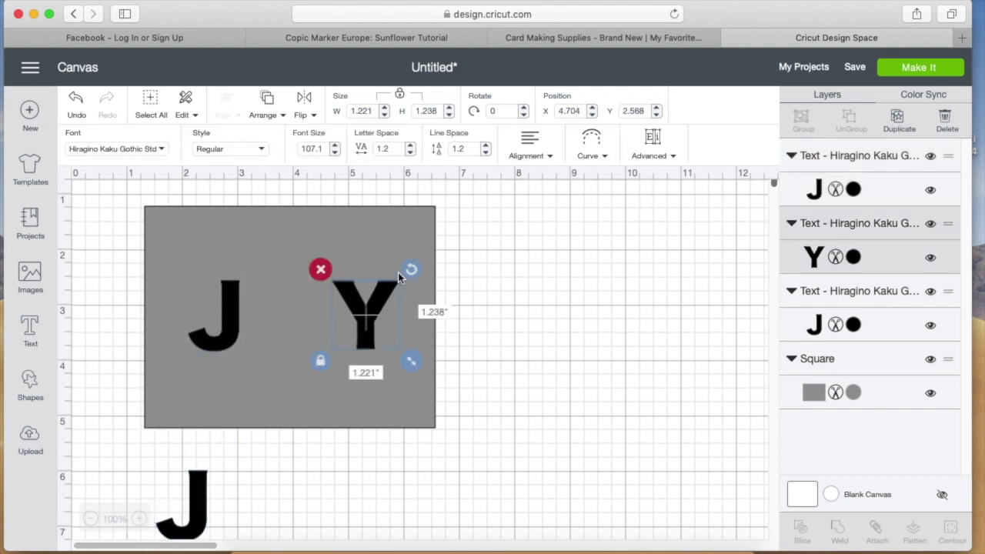
click(899, 123)
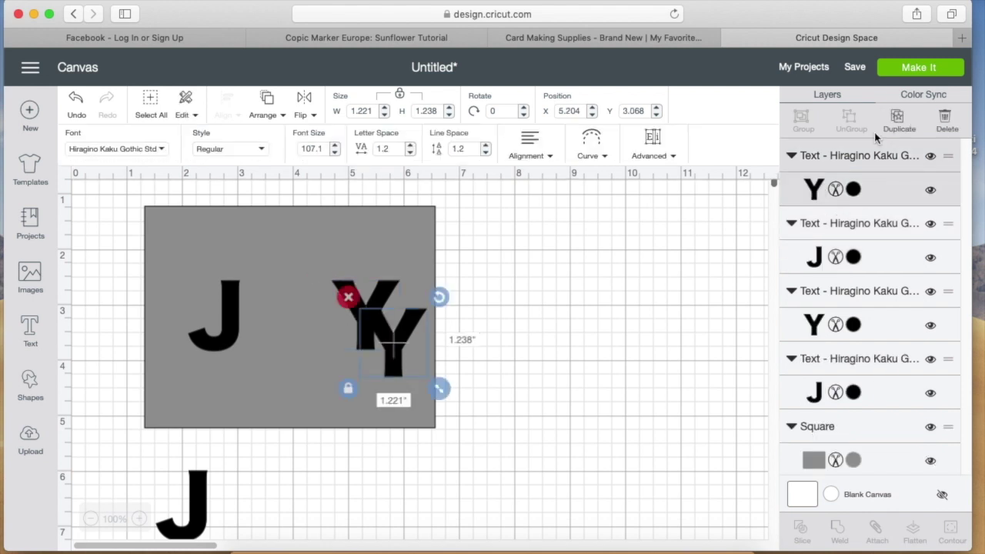
drag(387, 338, 258, 512)
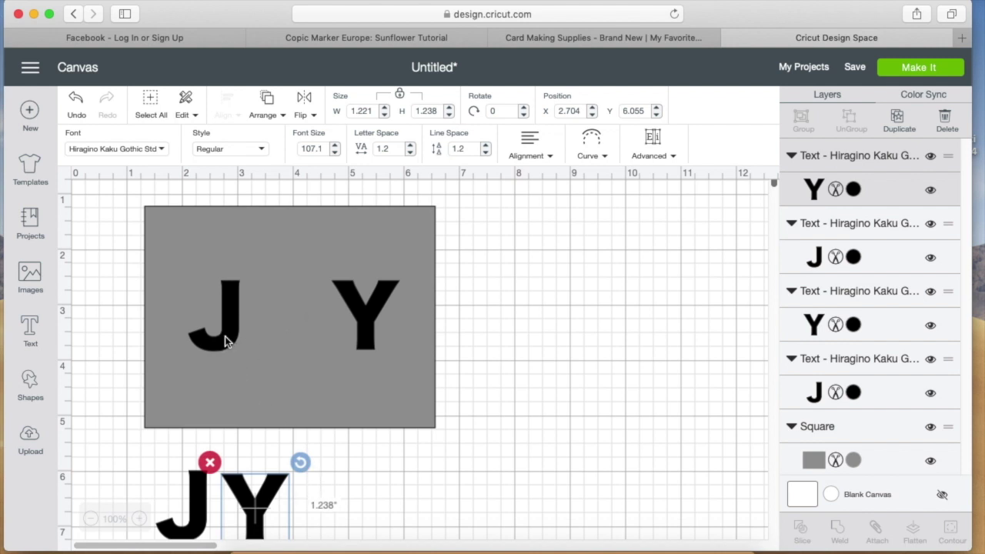
drag(225, 336, 232, 337)
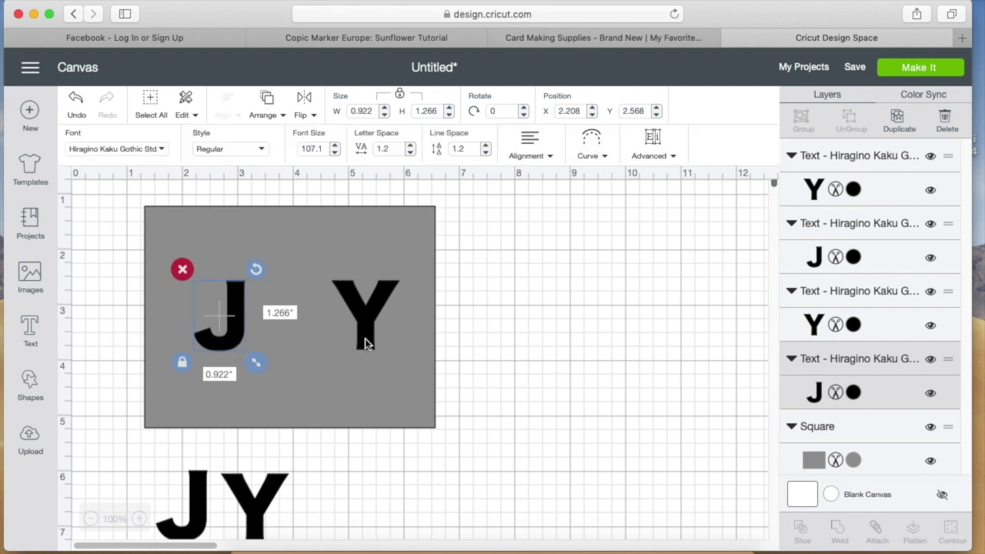
drag(365, 338, 358, 340)
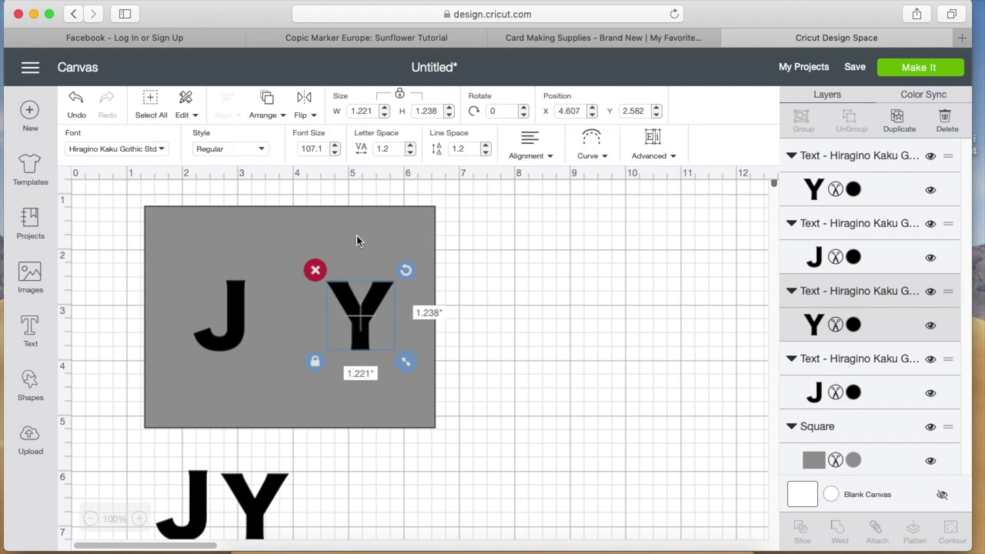
Apply Center Vertically to the J and Y on the panel, then select the gray panel.
click(232, 336)
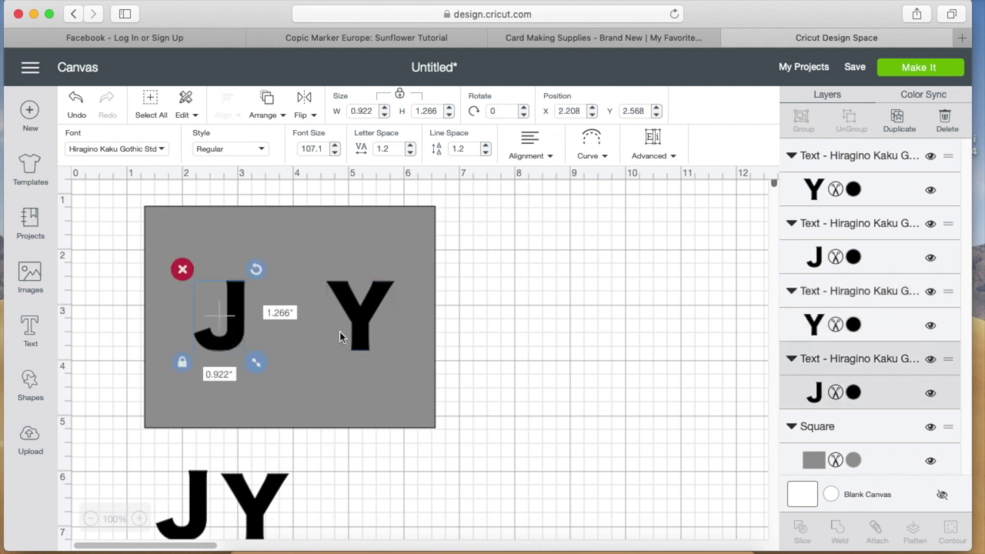
shift+click(355, 335)
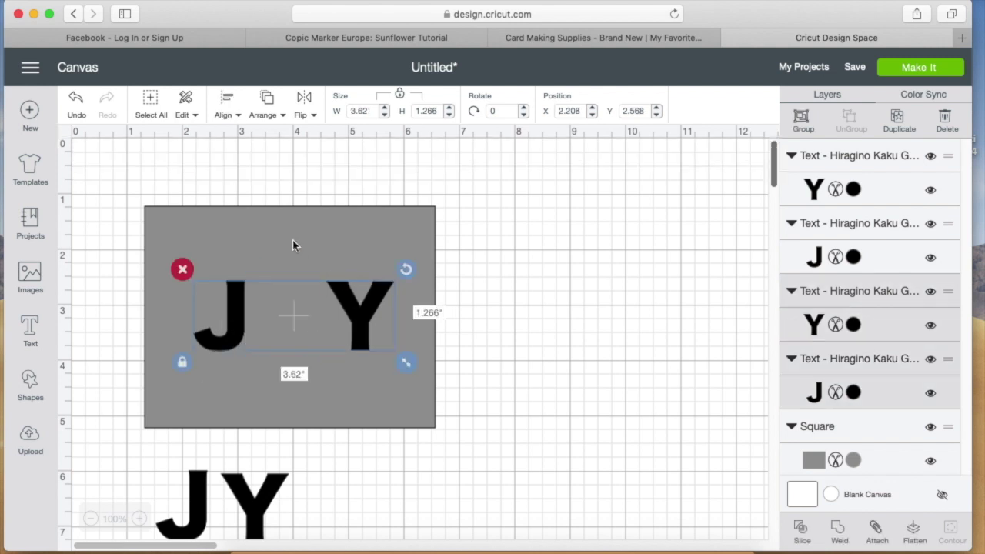
click(227, 108)
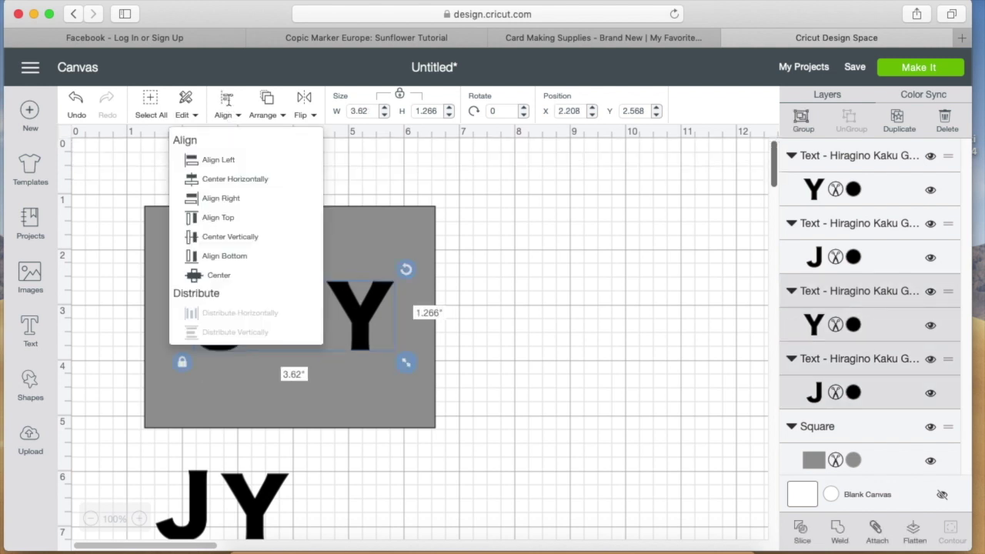
click(220, 237)
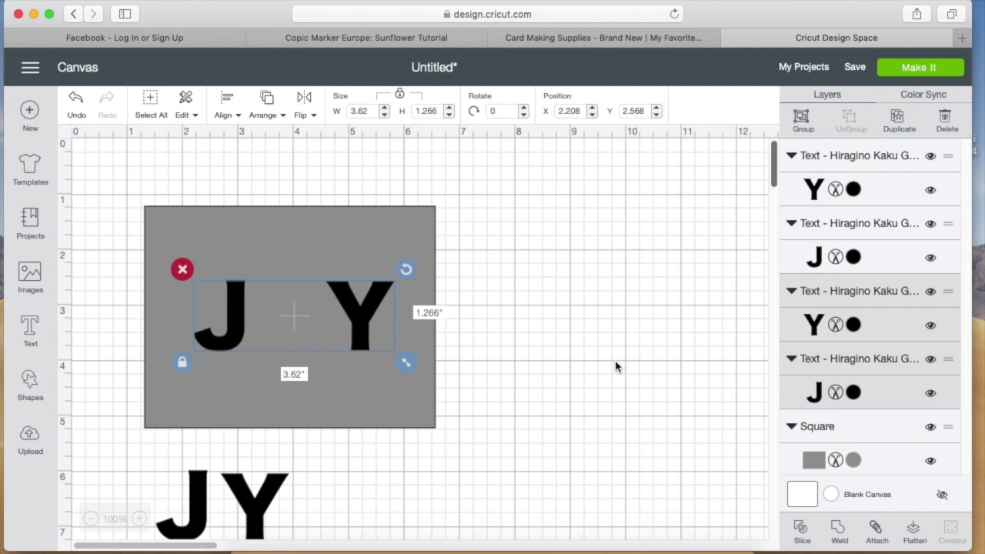
click(379, 409)
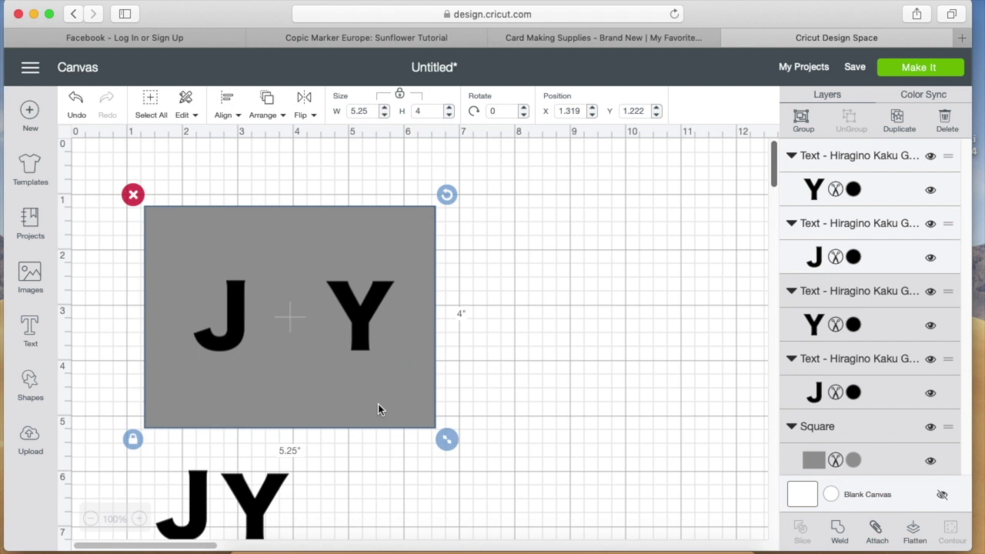
Attach the J and Y cut-outs to the panel and make the loose J Gray.
click(877, 531)
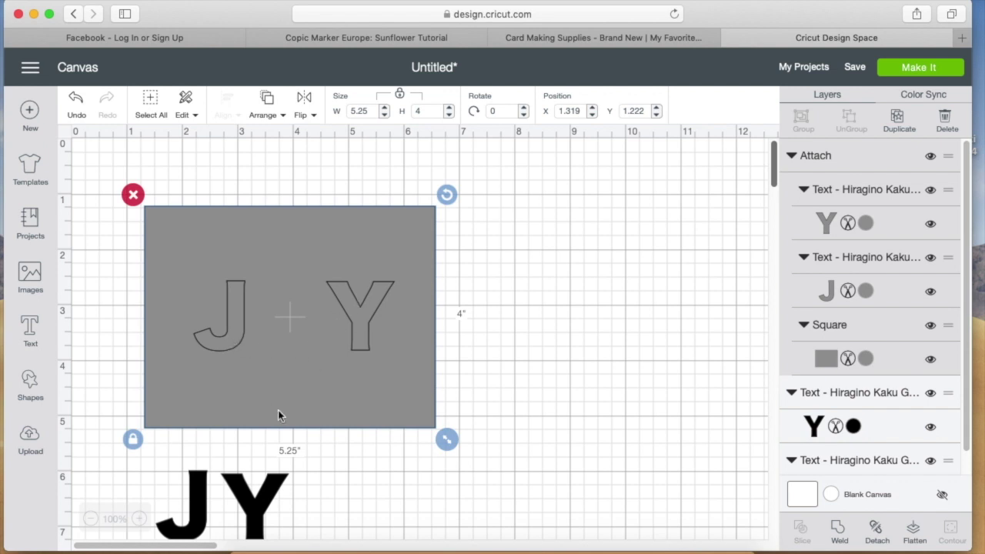
click(199, 504)
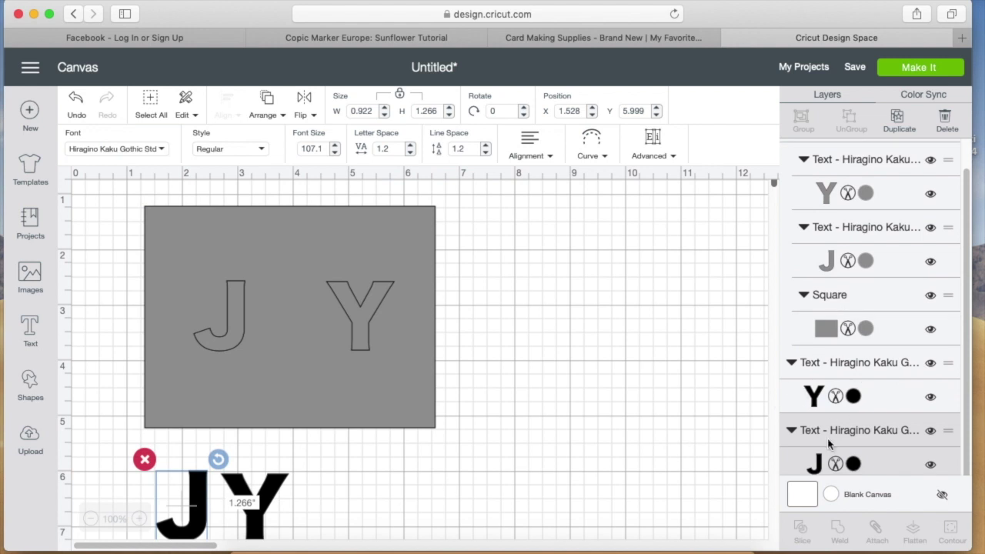
click(853, 463)
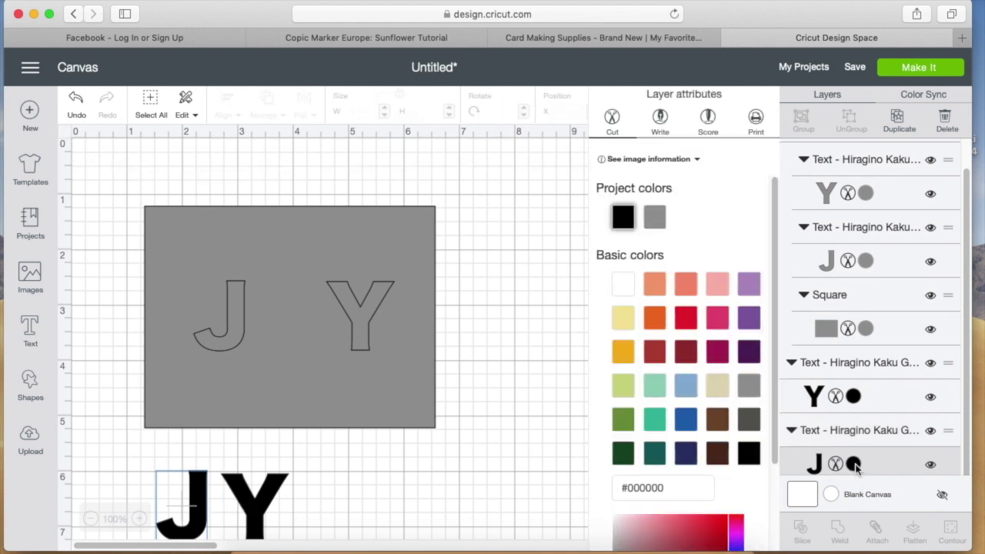
click(747, 385)
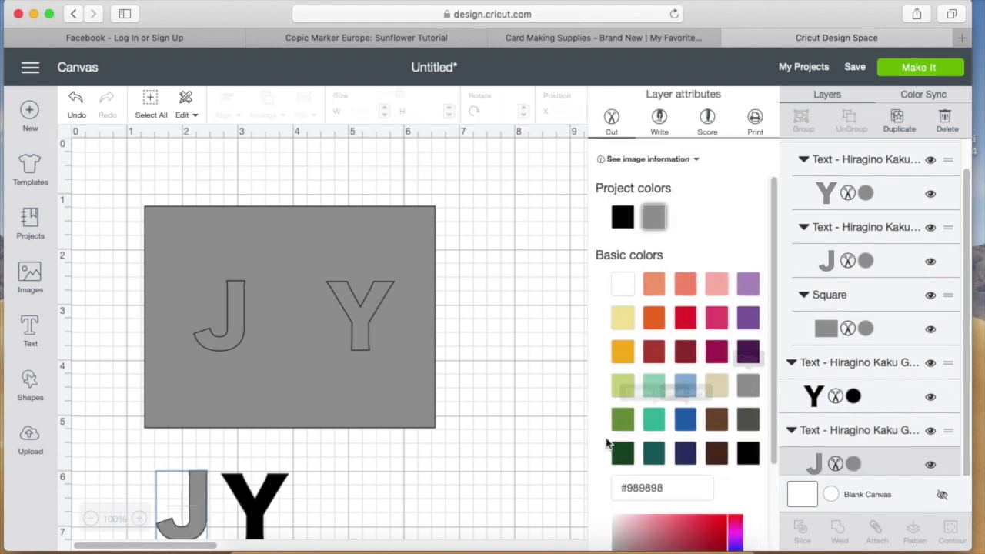
Make the loose Y Gray and send the design to the mat preview.
click(277, 492)
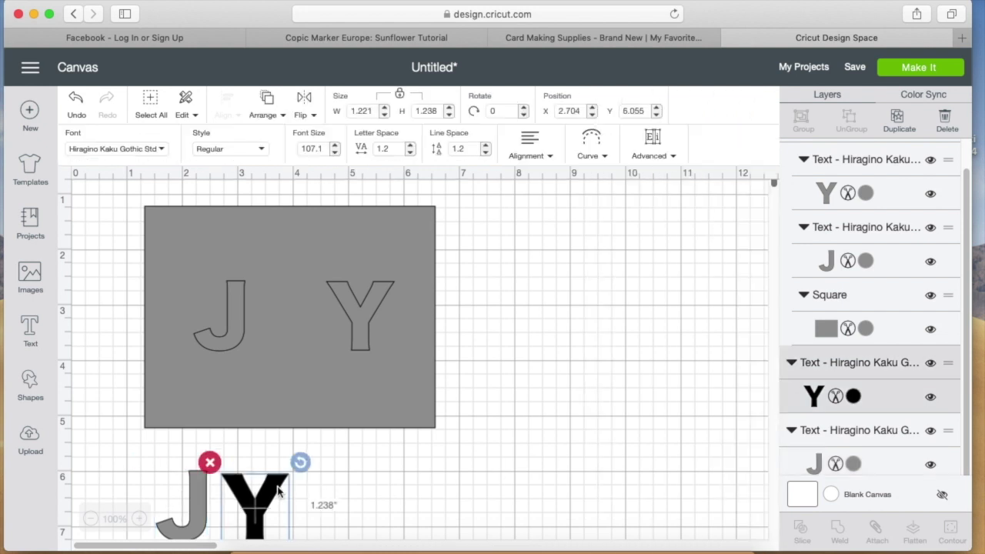
click(853, 397)
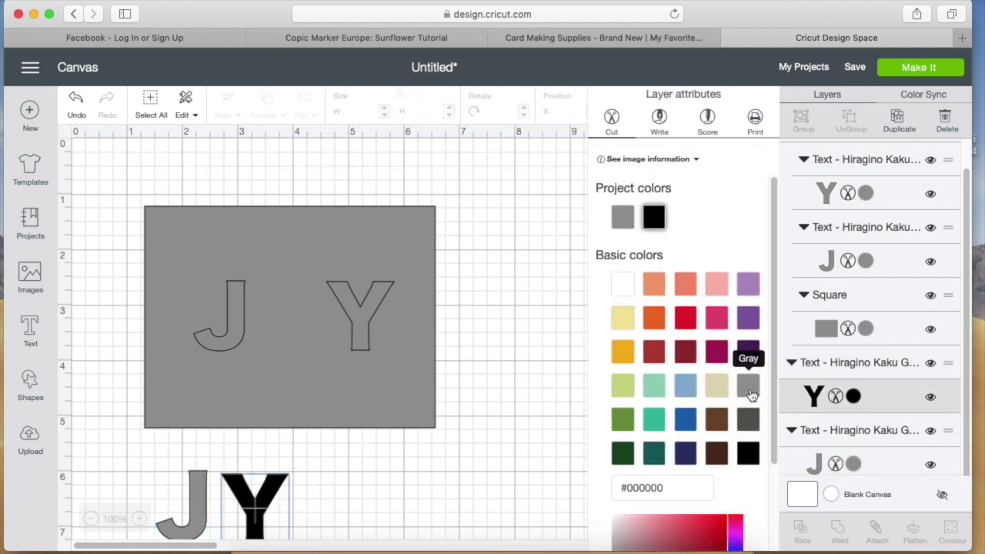
click(748, 382)
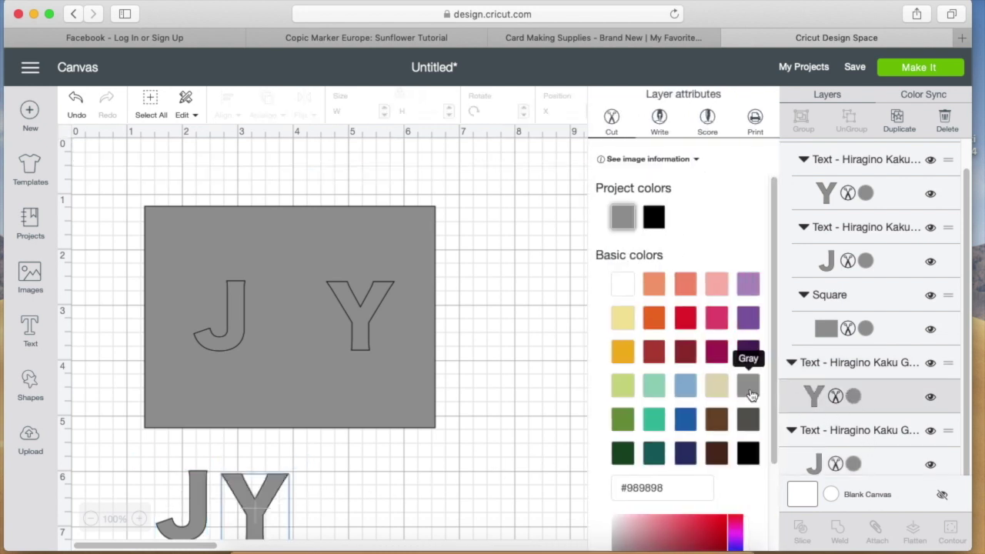
click(499, 504)
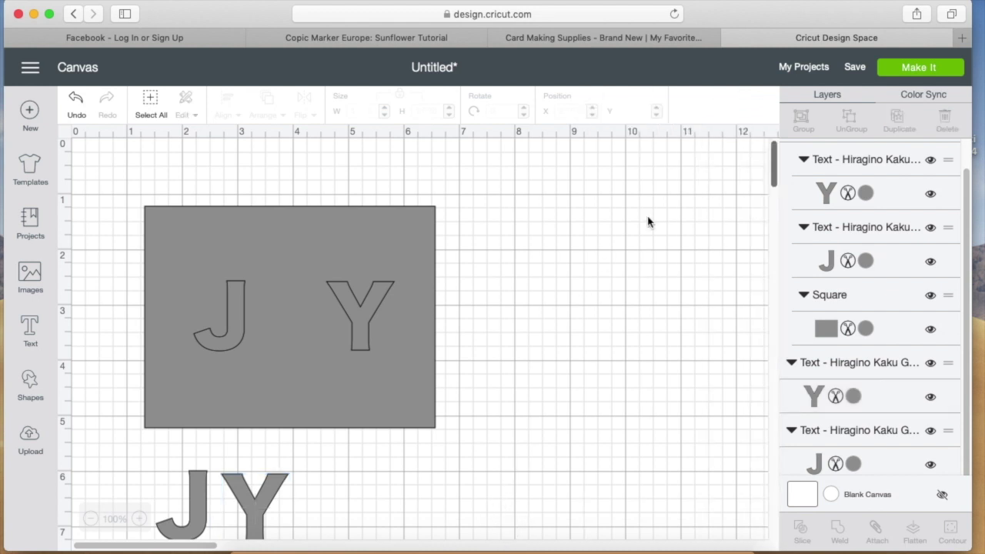
click(910, 68)
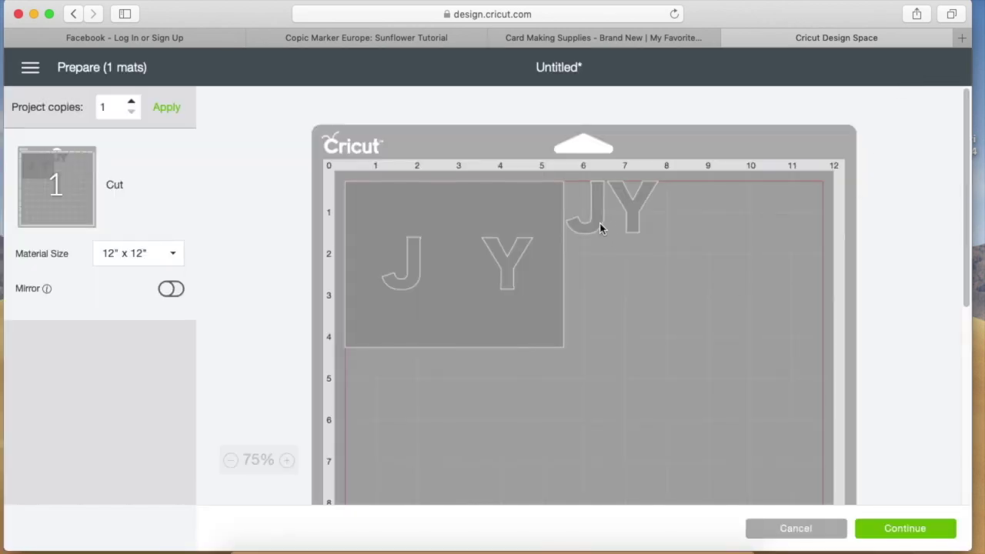
Place the loose J and Y side by side below the panel on the mat, Y touching J.
drag(599, 225, 414, 434)
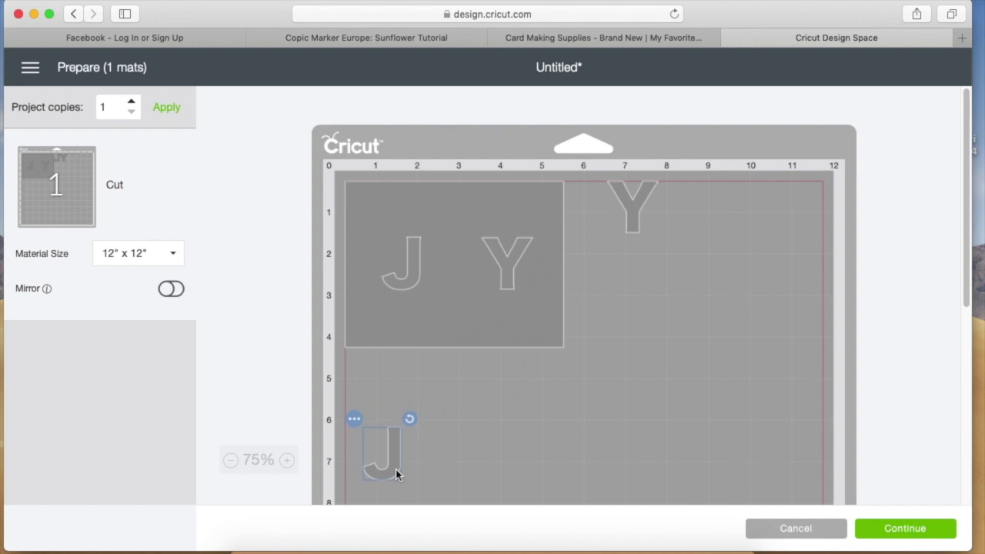
drag(396, 469, 397, 450)
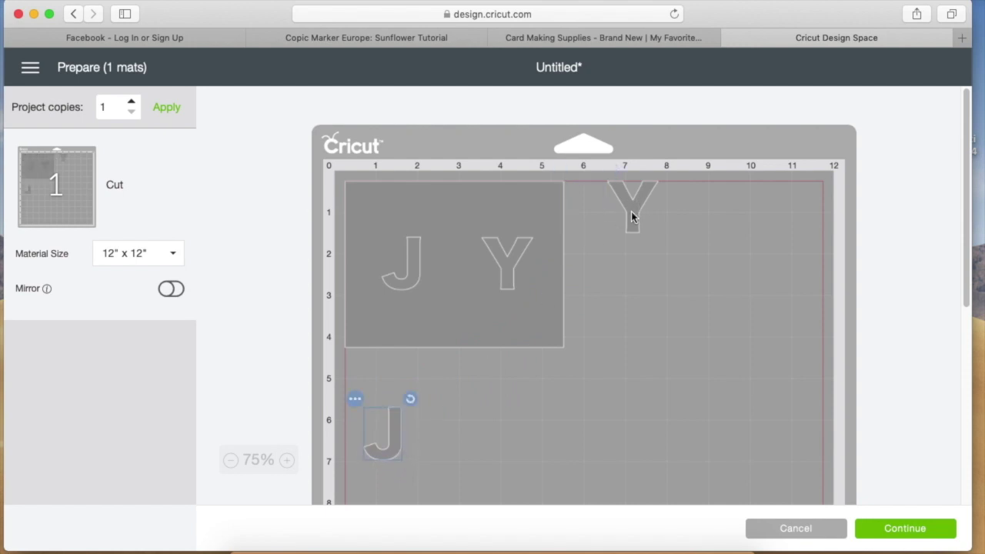
drag(631, 212, 440, 446)
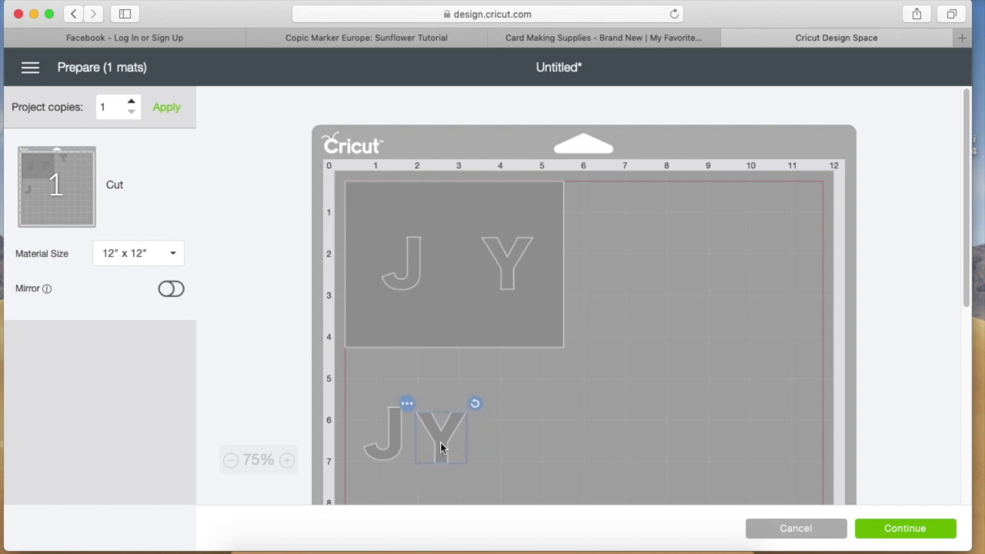
click(391, 457)
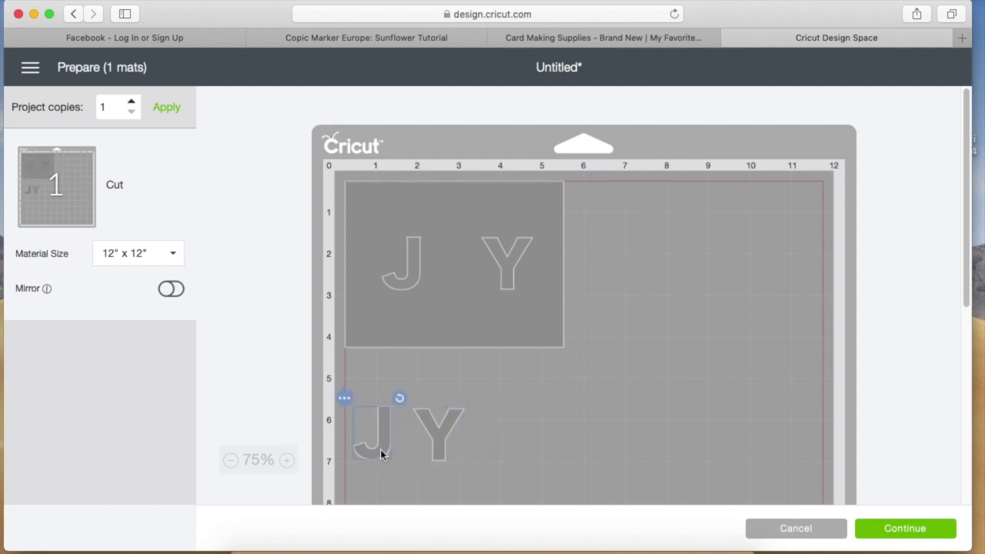
click(437, 453)
drag(439, 454, 425, 454)
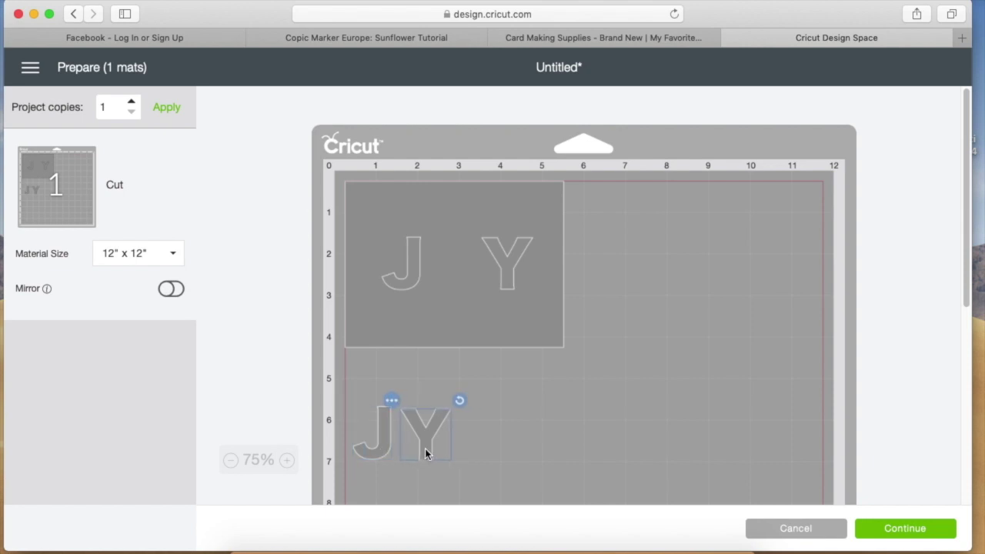